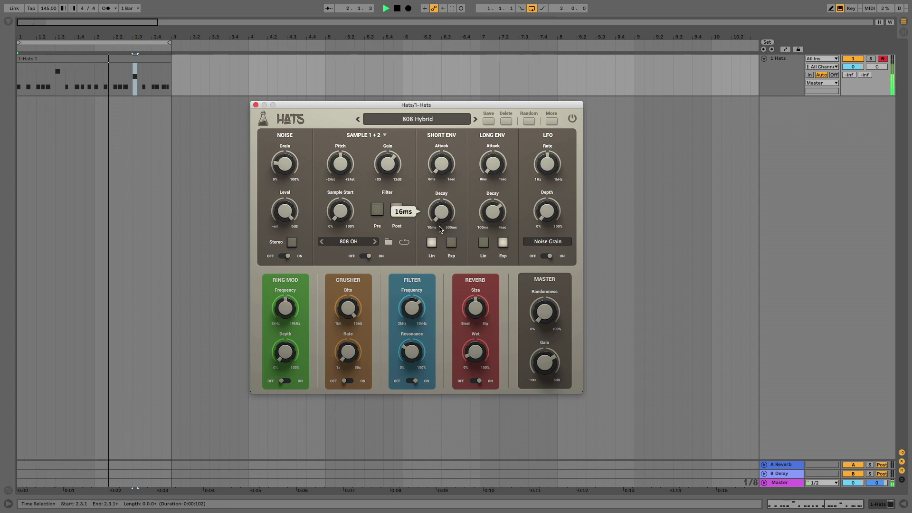
# Lengthen the Hats short envelope decay to 96ms with an exponential curve
pyautogui.moveTo(439, 229); pyautogui.dragTo(437, 207)
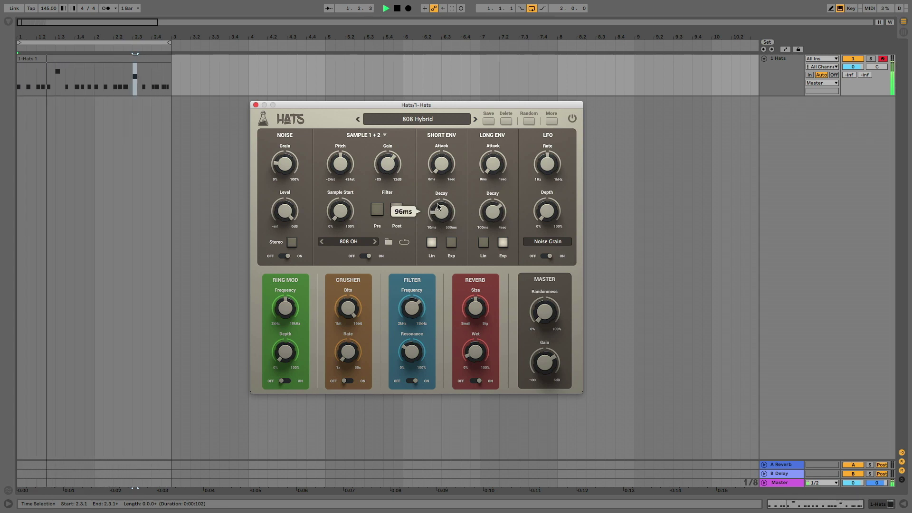
pyautogui.click(450, 241)
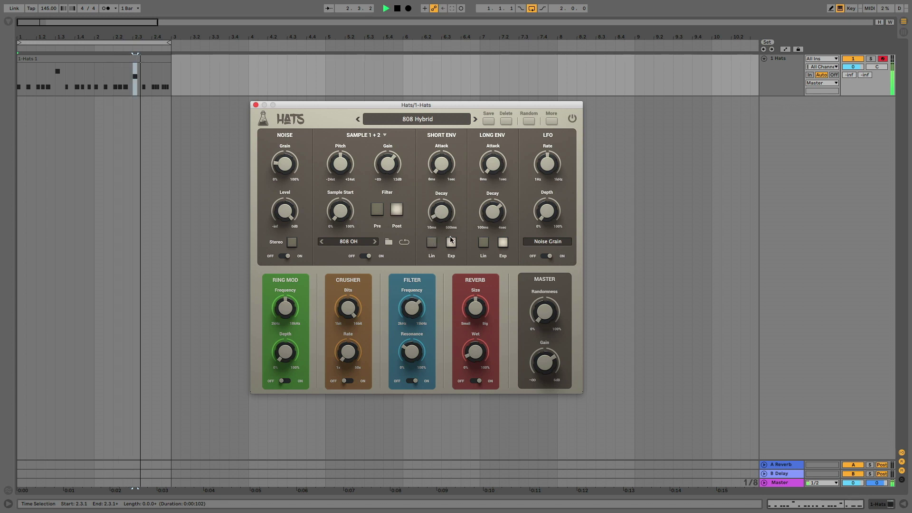
pyautogui.moveTo(442, 206)
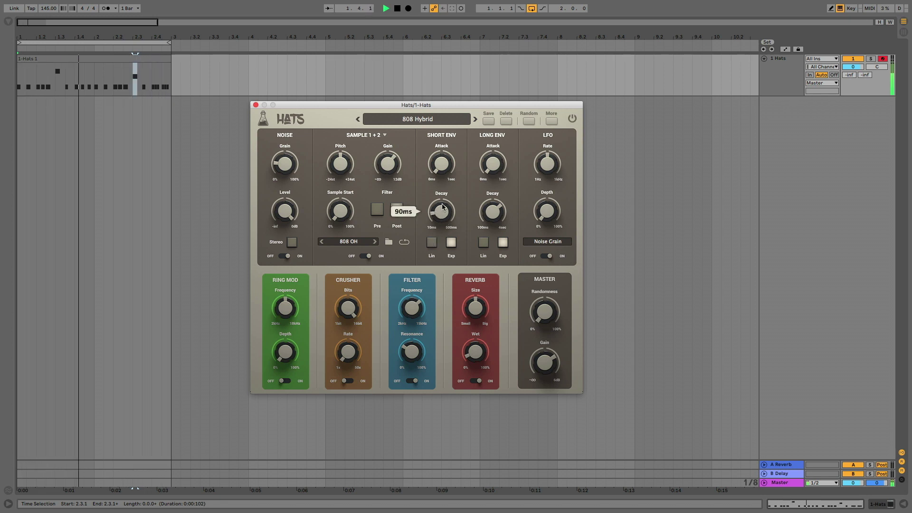
# Step the sample through Dub 2 to LoFi Ride 2, pitch it down, and load the Soviet 3 preset
pyautogui.click(375, 242)
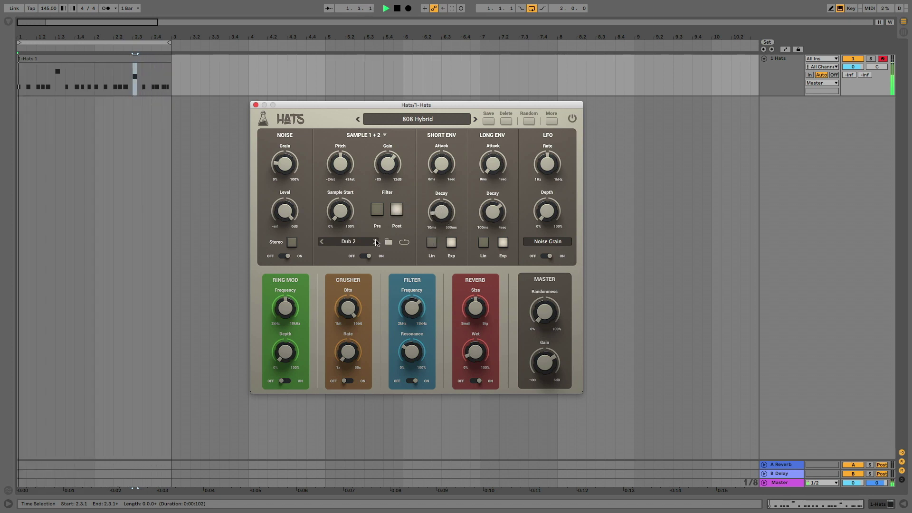
pyautogui.click(375, 242)
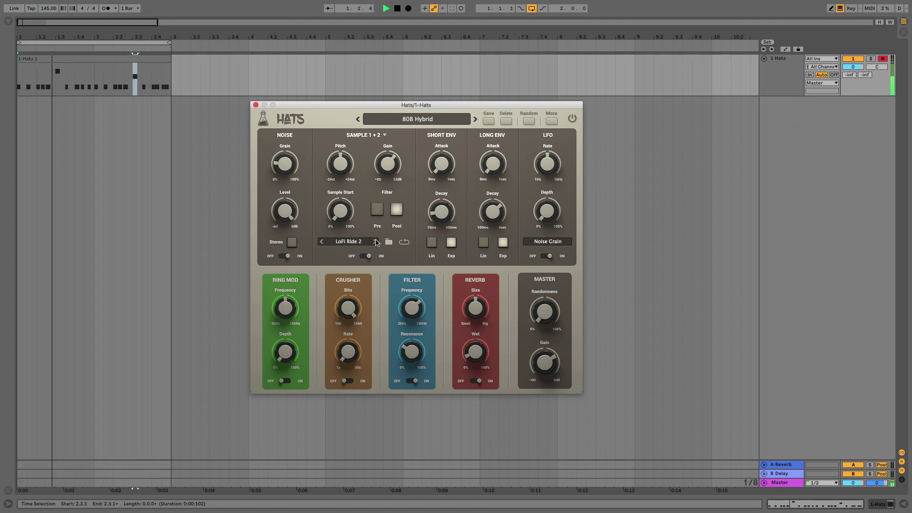
pyautogui.moveTo(340, 163)
pyautogui.mouseDown()
pyautogui.moveTo(337, 191)
pyautogui.moveTo(348, 100)
pyautogui.moveTo(344, 163)
pyautogui.mouseUp()
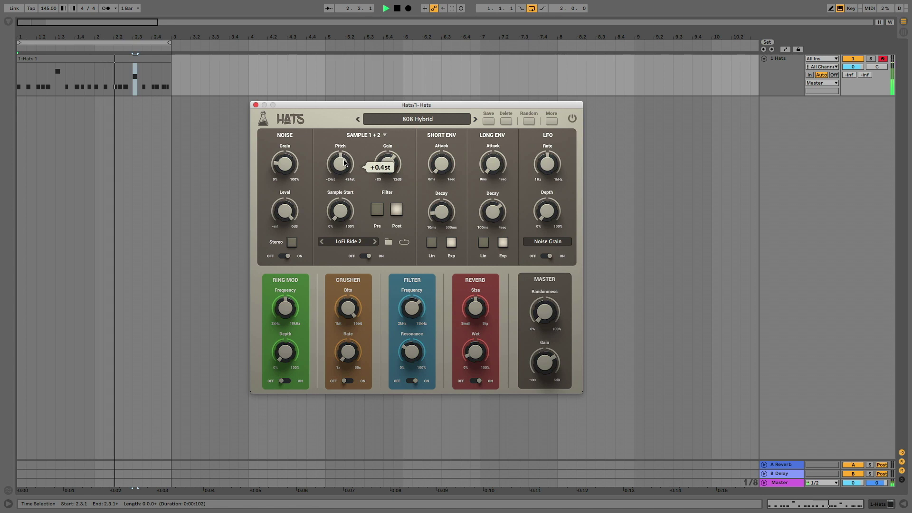
pyautogui.click(341, 195)
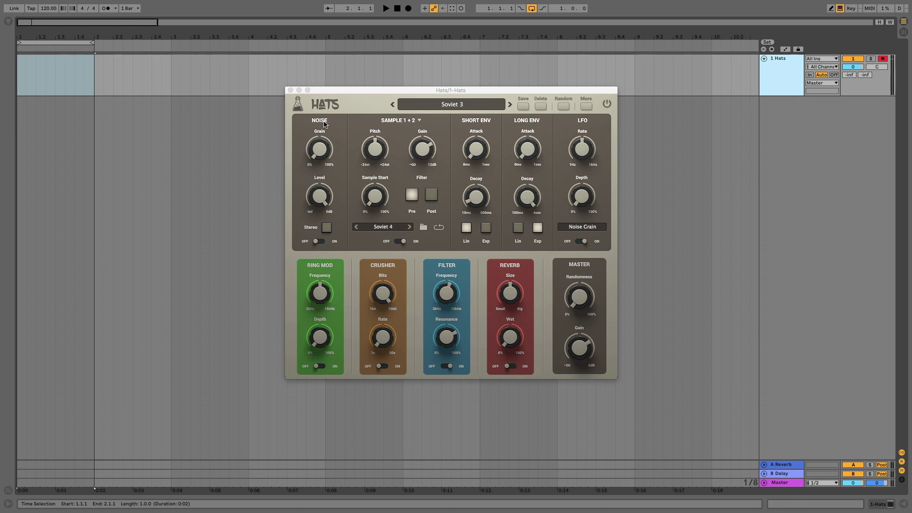
# Play the Soviet 3 hat pattern and turn the Sample 1+2 layer off
pyautogui.click(399, 242)
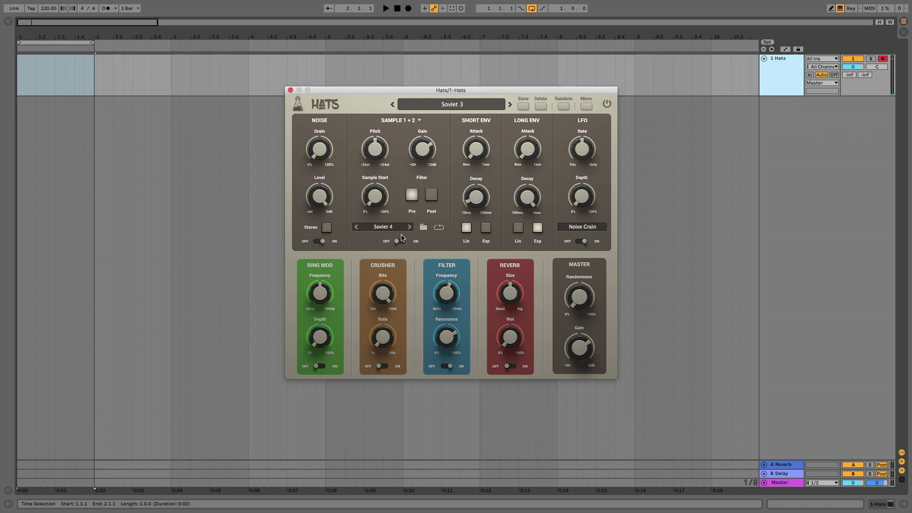
pyautogui.press('a')
pyautogui.click(400, 241)
# Switch the noise layer to Stereo and settle its grain at about 29%
pyautogui.moveTo(318, 156)
pyautogui.mouseDown()
pyautogui.moveTo(317, 33)
pyautogui.moveTo(311, 164)
pyautogui.mouseUp()
pyautogui.click(327, 228)
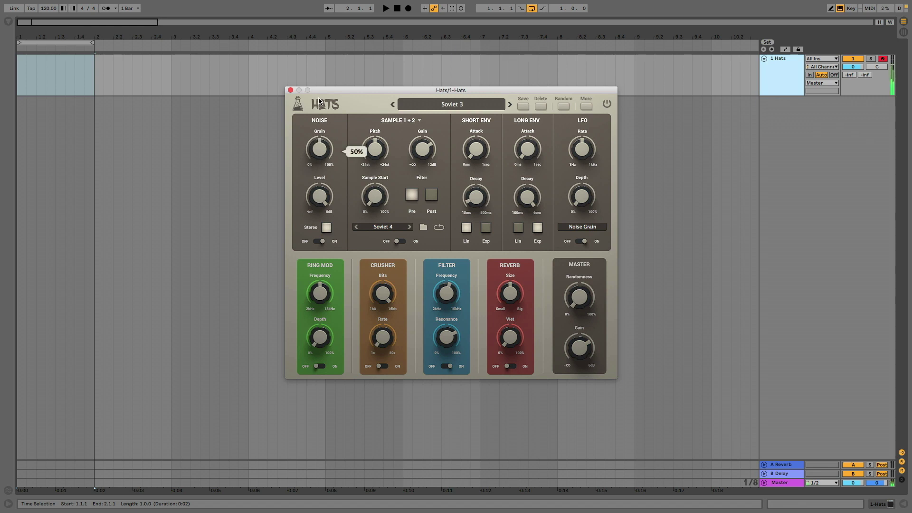
pyautogui.moveTo(322, 71); pyautogui.dragTo(324, 139)
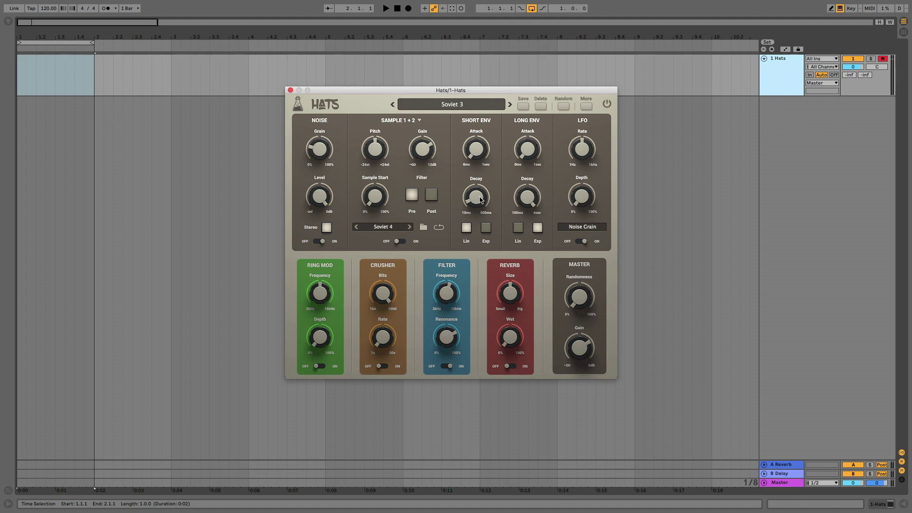
# Rework the short envelope decay and set the long envelope to 238ms attack and 1.0sec decay
pyautogui.moveTo(479, 200); pyautogui.dragTo(473, 166)
pyautogui.moveTo(476, 197); pyautogui.dragTo(471, 250)
pyautogui.moveTo(531, 151)
pyautogui.mouseDown()
pyautogui.moveTo(527, 111)
pyautogui.moveTo(527, 153)
pyautogui.moveTo(527, 138)
pyautogui.mouseUp()
pyautogui.moveTo(526, 197); pyautogui.dragTo(526, 272)
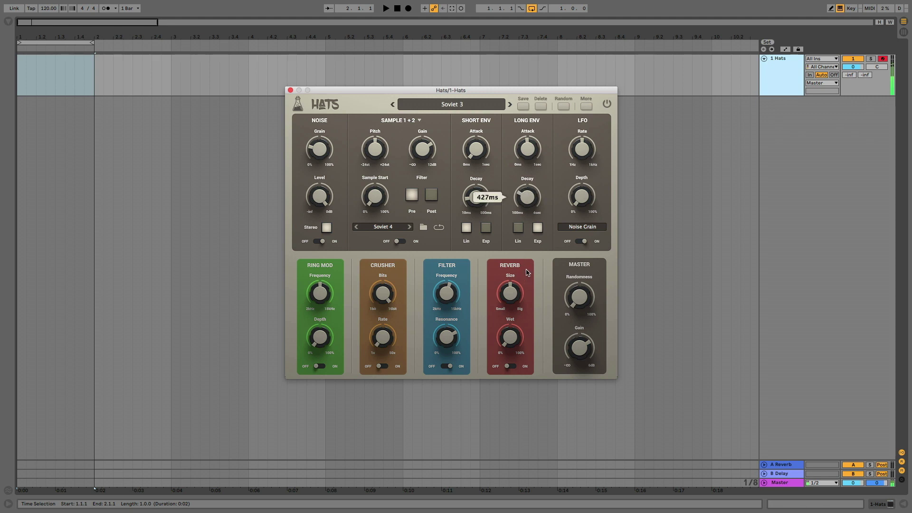
pyautogui.moveTo(527, 150); pyautogui.dragTo(528, 178)
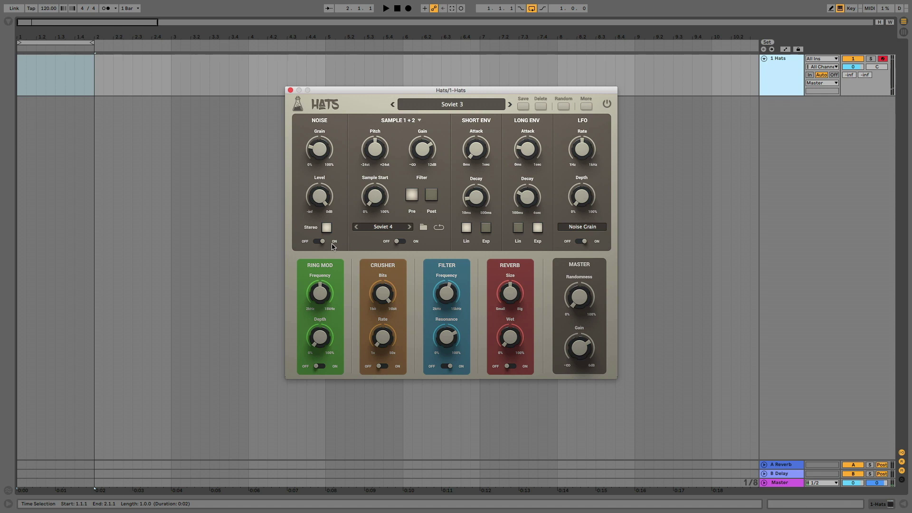
# Turn the sample layer back on and choose the 808 OH sample
pyautogui.click(402, 242)
pyautogui.click(410, 227)
pyautogui.click(393, 231)
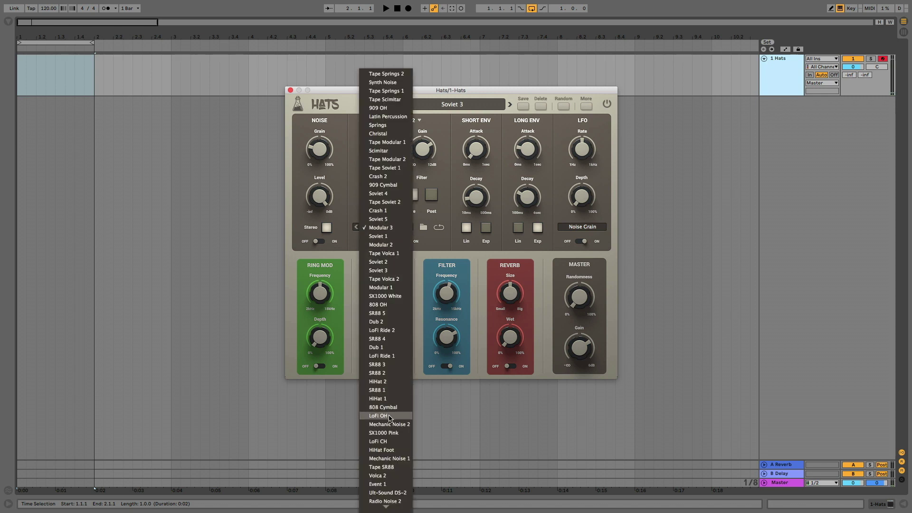
pyautogui.click(382, 304)
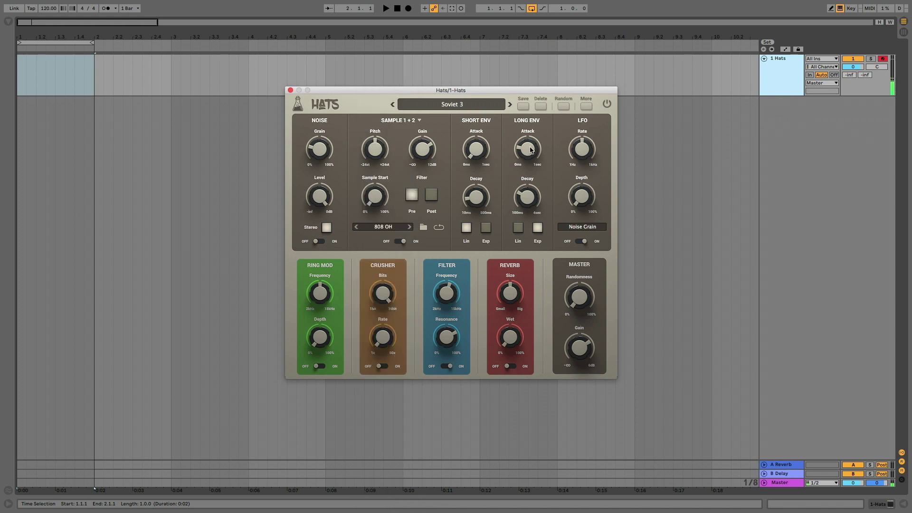
# Set the crusher to 9bit at a 33x rate and switch on a tuned ring modulator
pyautogui.moveTo(528, 196)
pyautogui.moveTo(384, 293); pyautogui.dragTo(379, 386)
pyautogui.moveTo(382, 351); pyautogui.dragTo(382, 267)
pyautogui.press('super+z')
pyautogui.press('super+z')
pyautogui.moveTo(320, 294); pyautogui.dragTo(324, 243)
pyautogui.click(323, 367)
pyautogui.moveTo(325, 295); pyautogui.dragTo(322, 316)
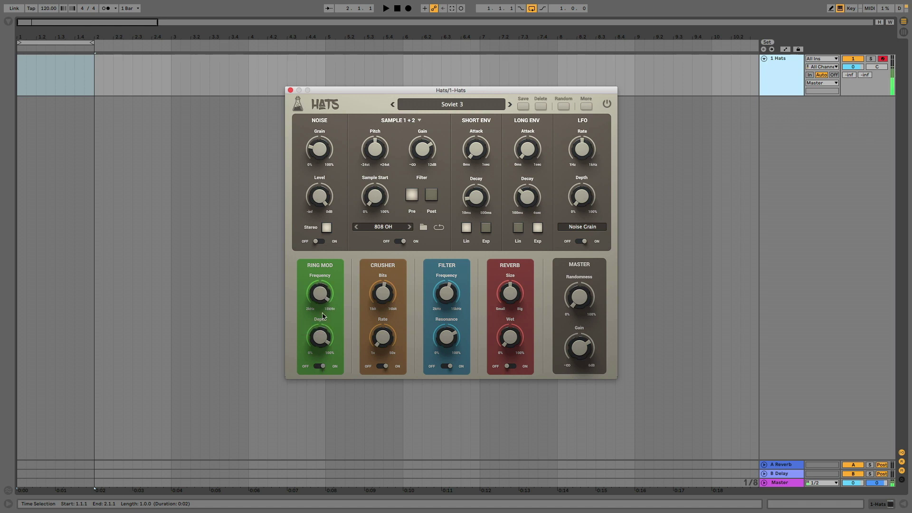
# Route a faster LFO to Filter Cutoff, then load the Springs 1 Hats preset
pyautogui.click(578, 227)
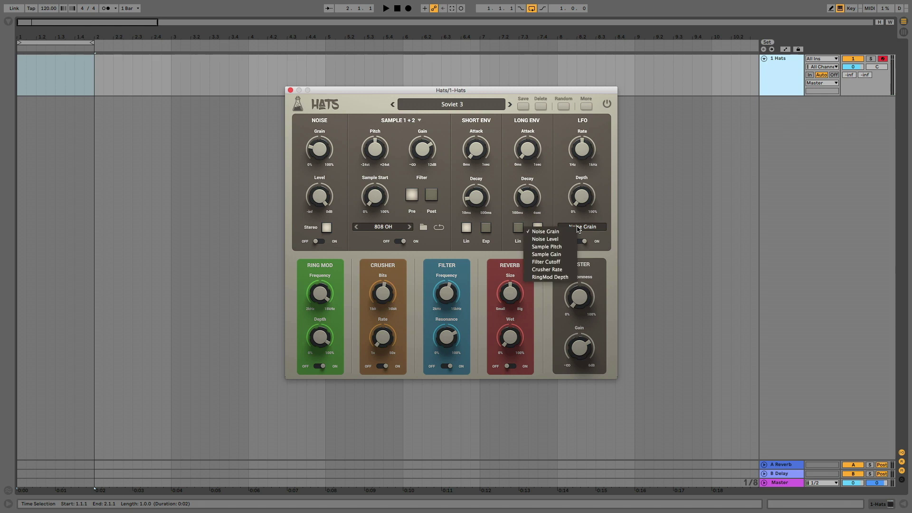
pyautogui.click(565, 262)
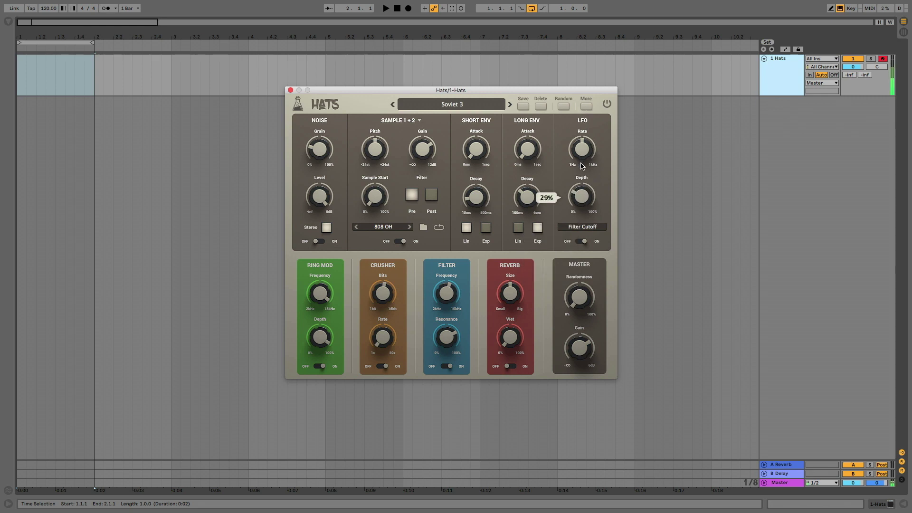
pyautogui.moveTo(582, 166); pyautogui.dragTo(579, 130)
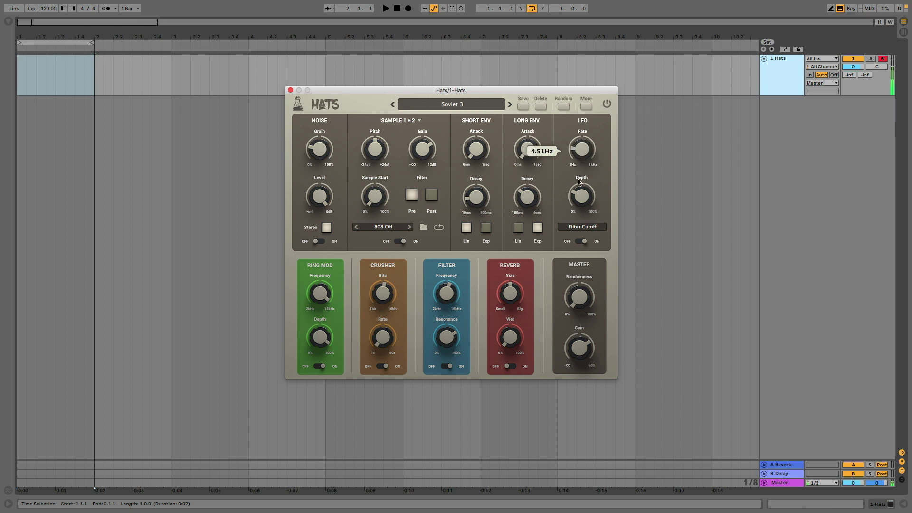
pyautogui.click(465, 105)
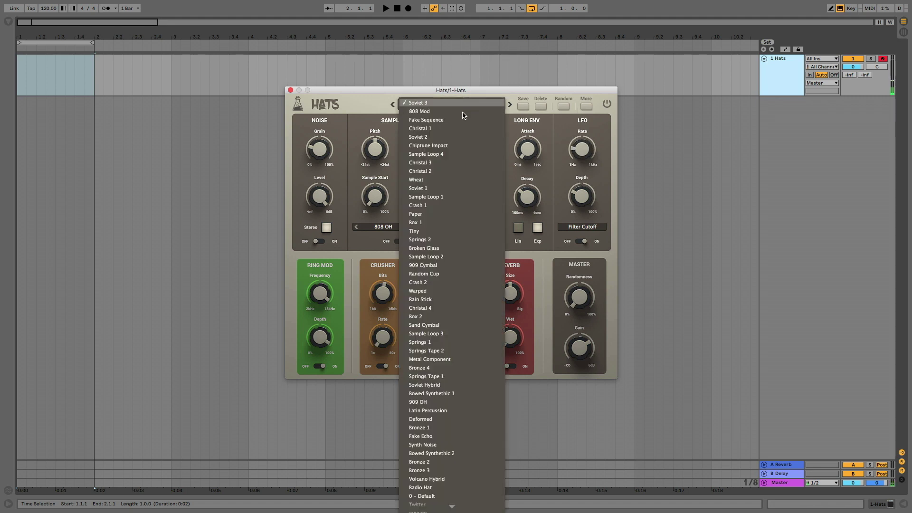
pyautogui.click(445, 342)
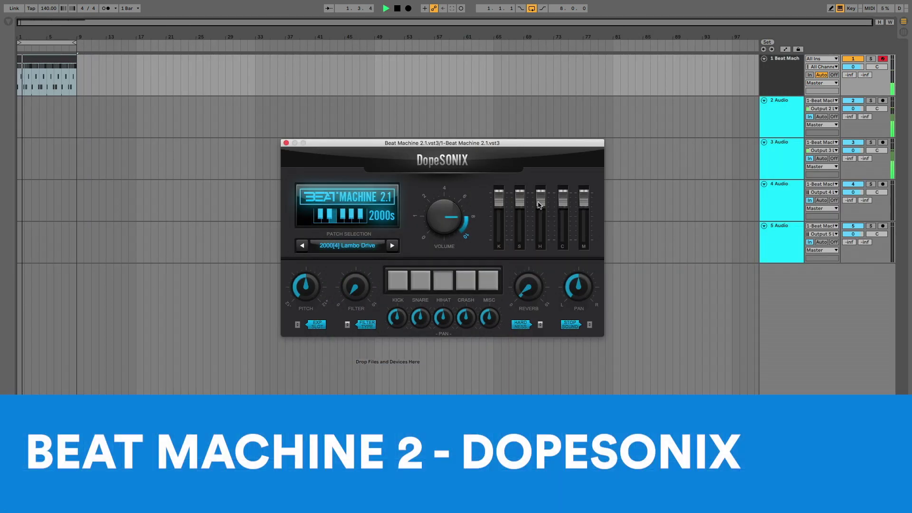
# Raise the hi-hat fader and kit reverb, then step through Heatmaking and Conspiracy to 2000[1] Compton
pyautogui.moveTo(540, 211); pyautogui.dragTo(539, 203)
pyautogui.moveTo(530, 283); pyautogui.dragTo(532, 274)
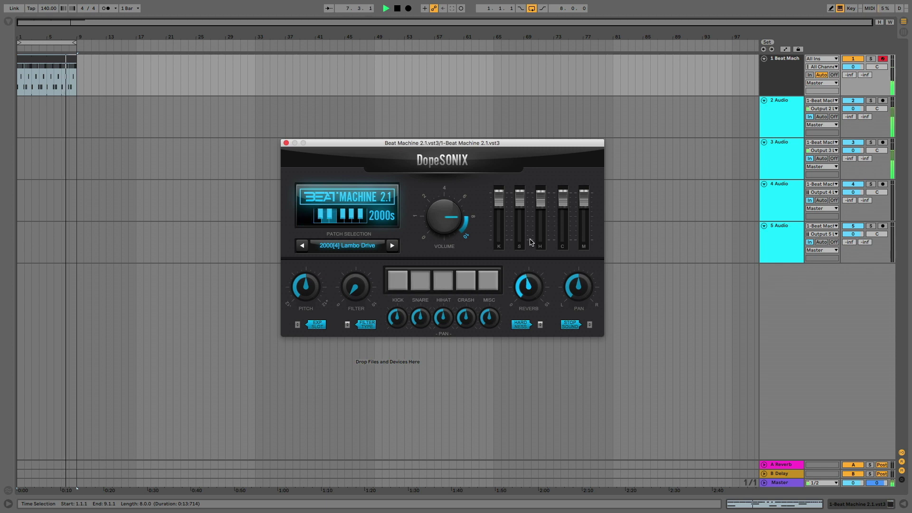
pyautogui.click(392, 245)
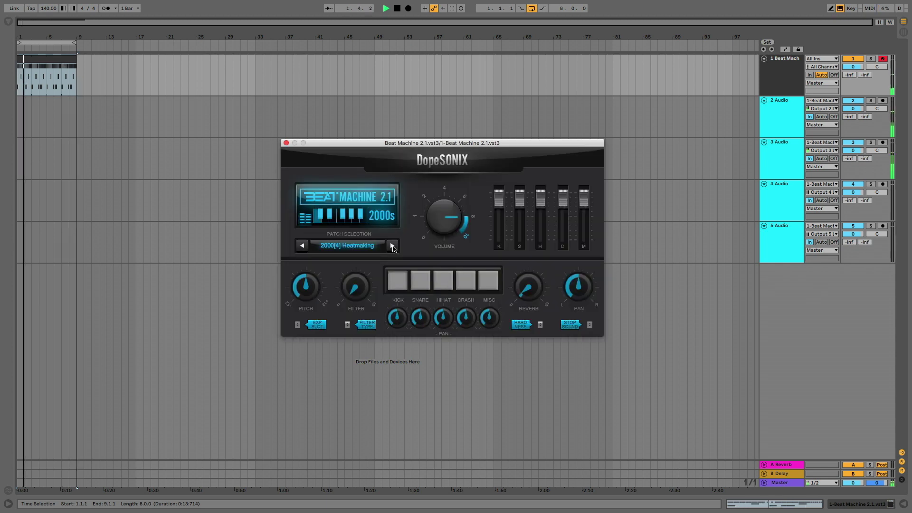
pyautogui.click(392, 246)
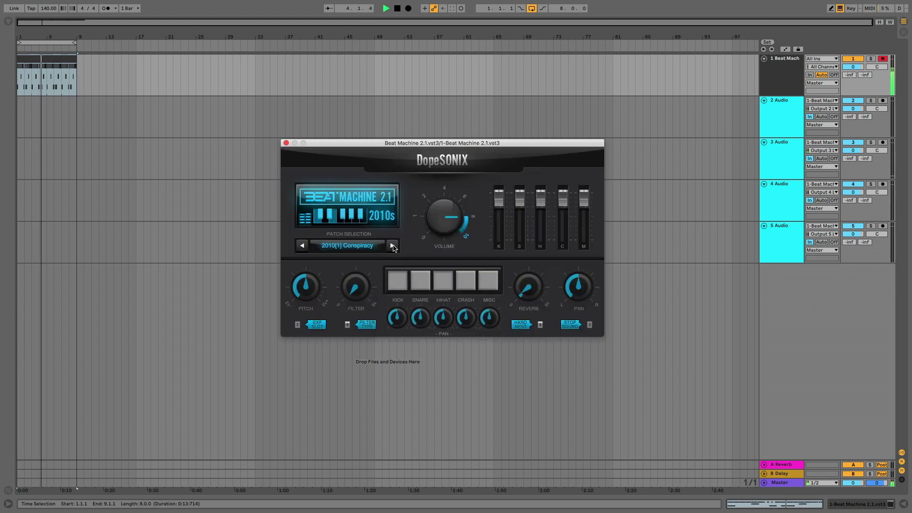
pyautogui.click(392, 246)
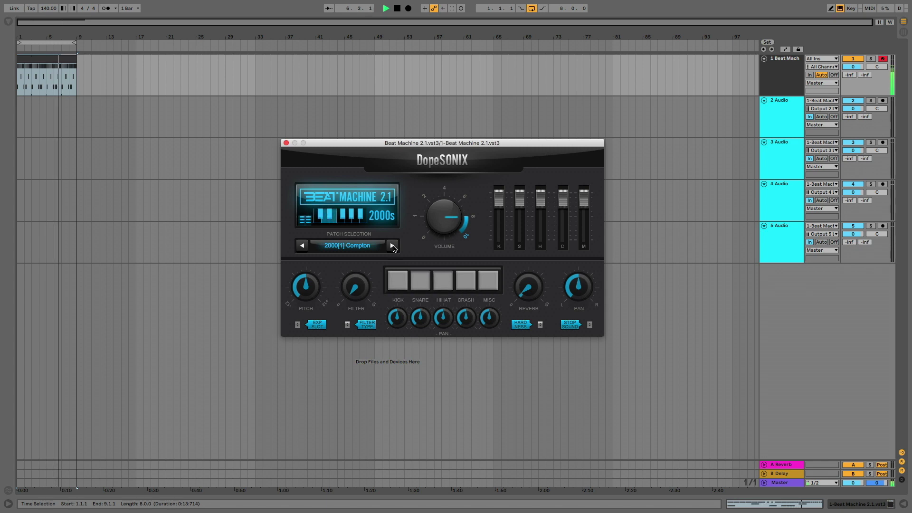
# Lower the Compton kit's pitch and check the filter type choices
pyautogui.moveTo(305, 285); pyautogui.dragTo(300, 332)
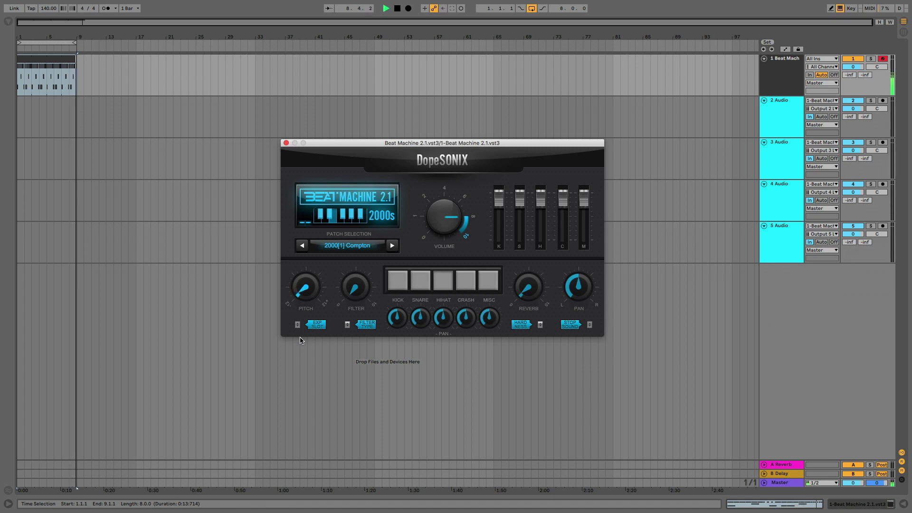
pyautogui.click(347, 324)
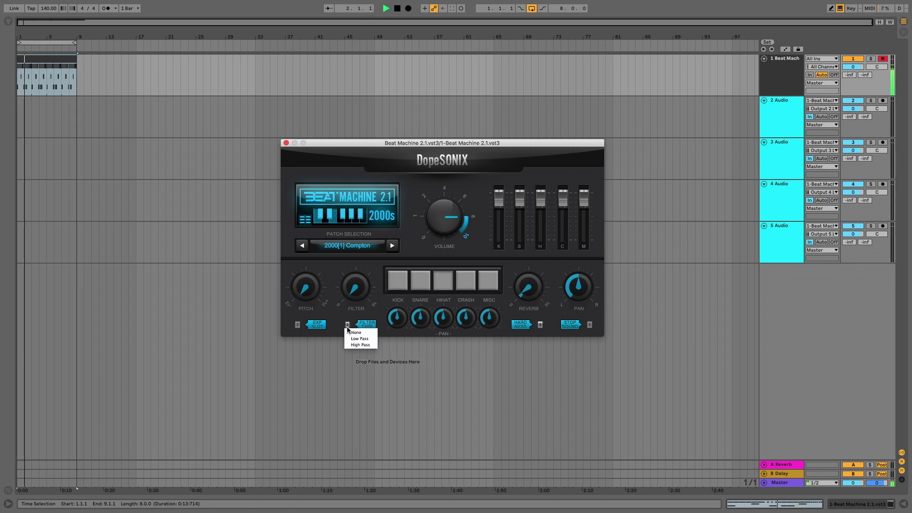
pyautogui.click(355, 331)
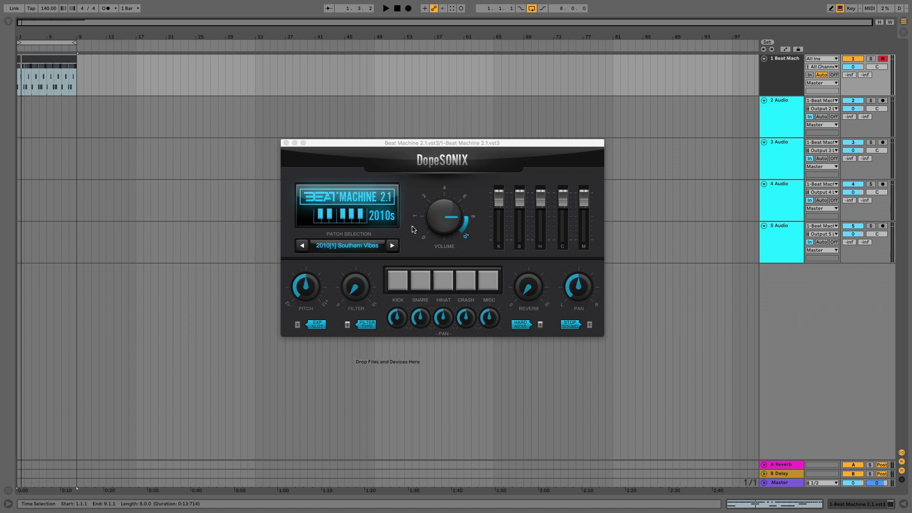
# Browse the instrument patch list without choosing, then move on to the 2000[4] Live Cutz kit
pyautogui.click(361, 245)
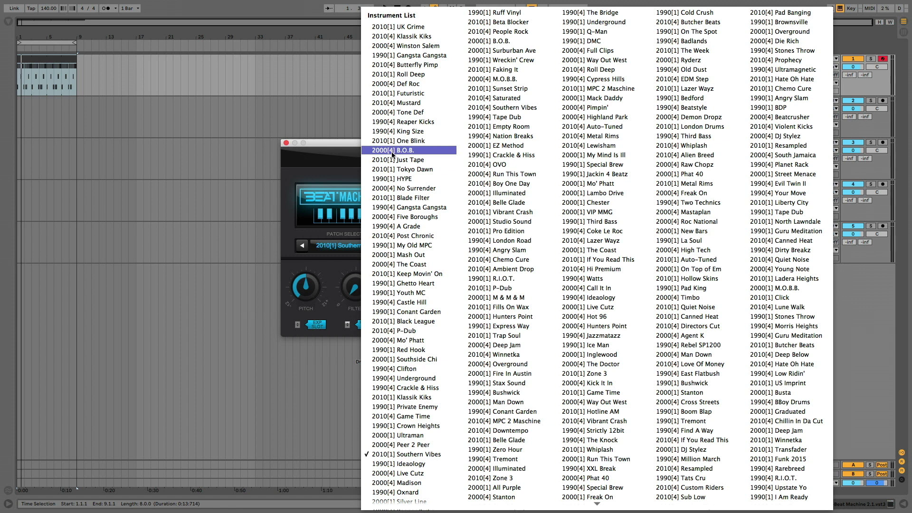
pyautogui.click(336, 163)
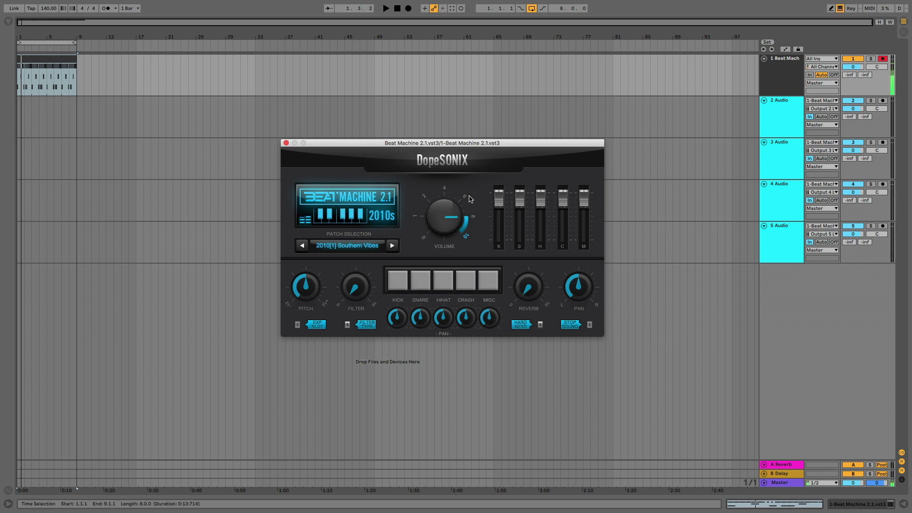
pyautogui.click(392, 245)
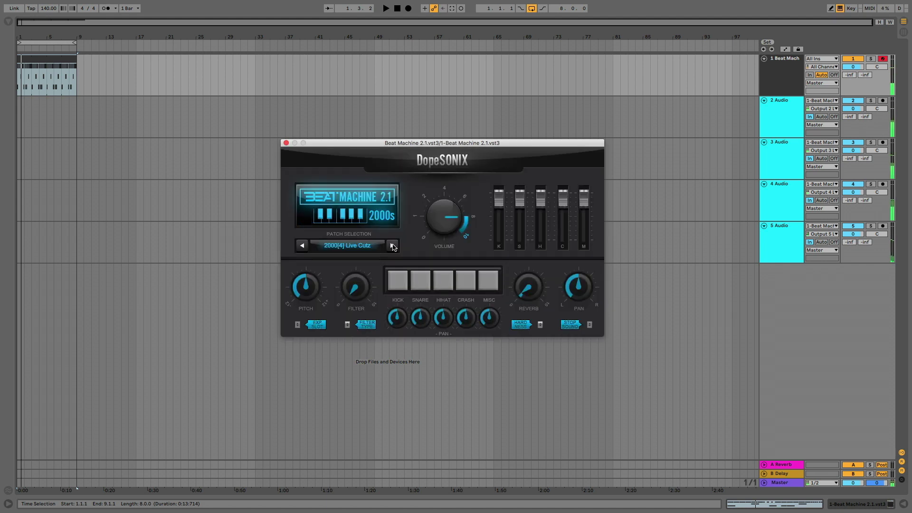
# Reload 2010[1] Southern Vibes and play it with hi-hat panned left, snare at half, more reverb
pyautogui.click(303, 246)
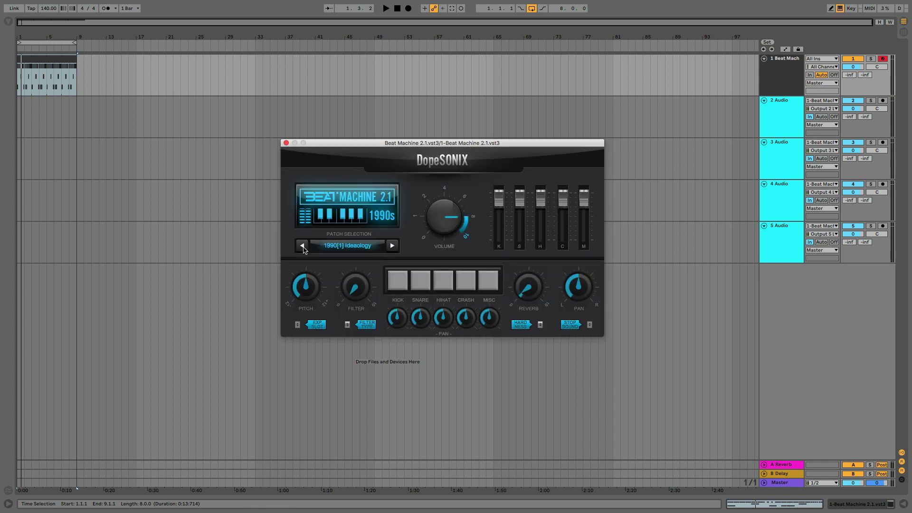
pyautogui.press('space')
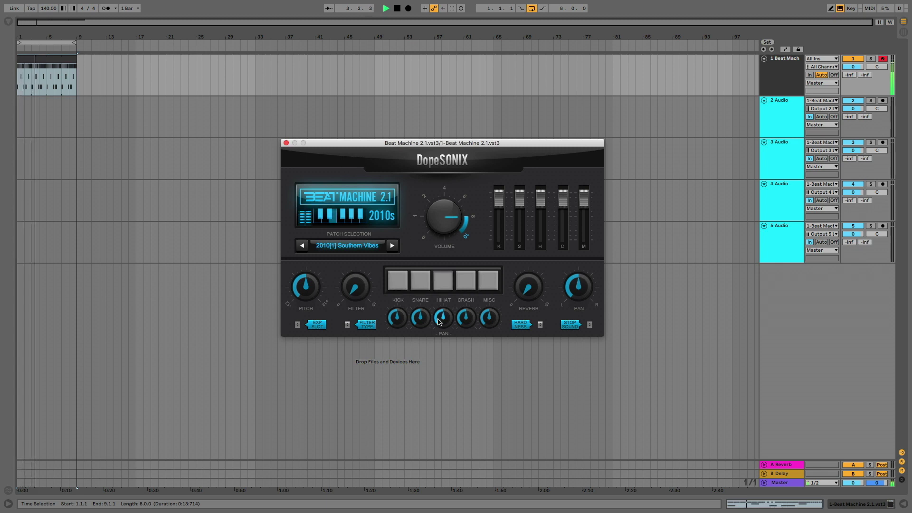
pyautogui.moveTo(442, 317)
pyautogui.mouseDown()
pyautogui.moveTo(437, 366)
pyautogui.moveTo(437, 321)
pyautogui.mouseUp()
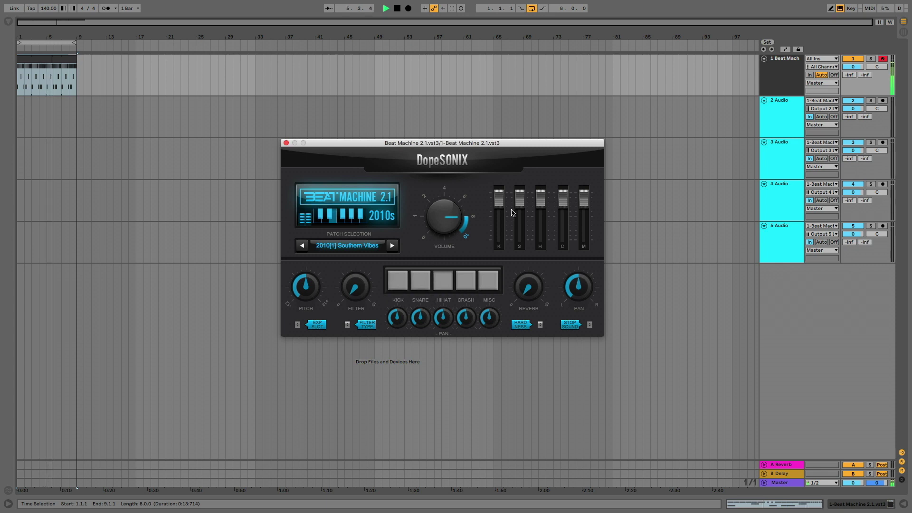
pyautogui.moveTo(518, 192)
pyautogui.mouseDown()
pyautogui.moveTo(519, 240)
pyautogui.moveTo(520, 201)
pyautogui.mouseUp()
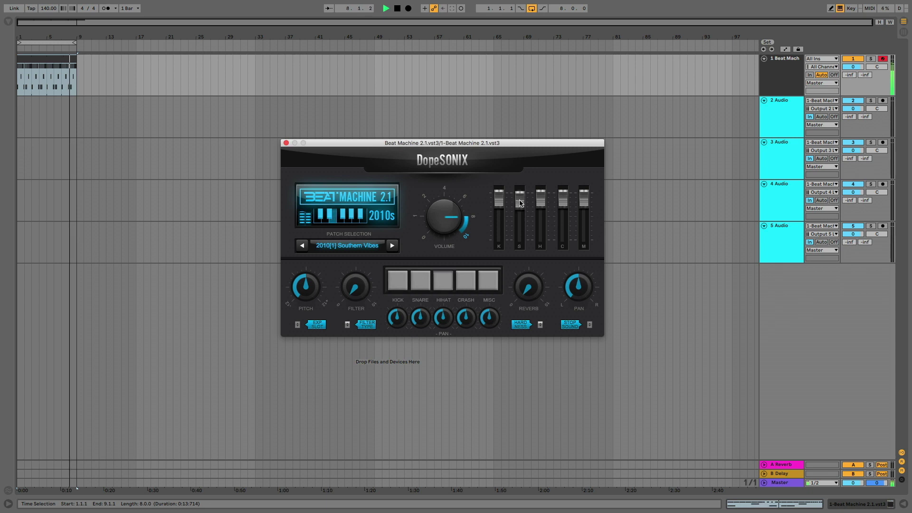
pyautogui.moveTo(528, 289); pyautogui.dragTo(535, 323)
# Audition the different hardness strength options
pyautogui.click(540, 325)
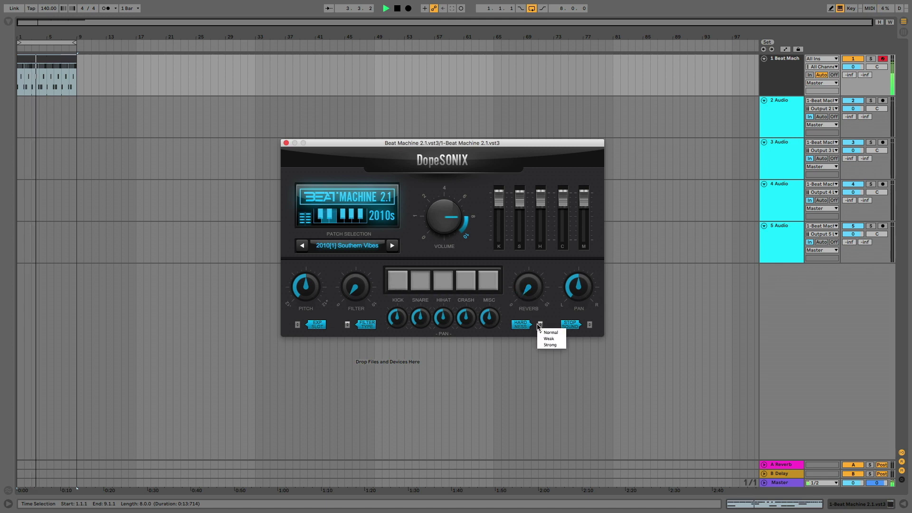
pyautogui.click(540, 327)
pyautogui.click(539, 328)
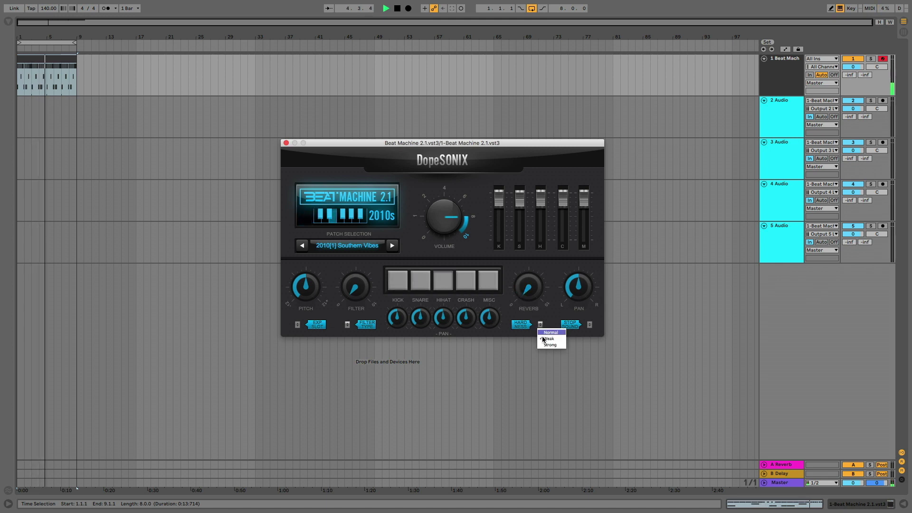
pyautogui.click(540, 327)
pyautogui.click(539, 327)
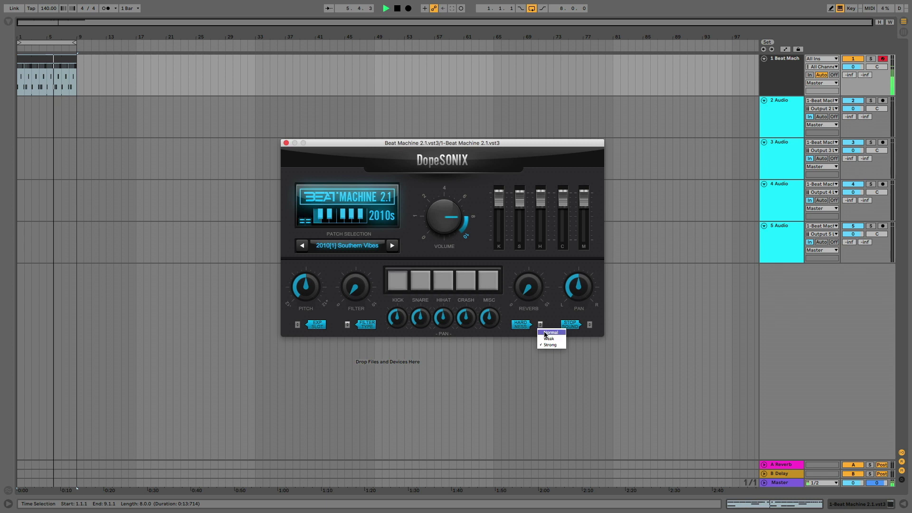
pyautogui.click(541, 332)
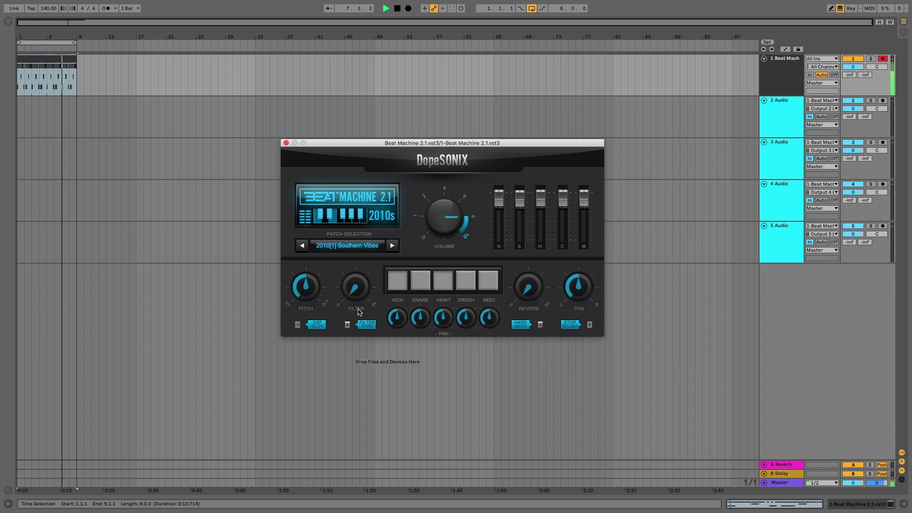
# Try the filter amount and filter types, leave the filter at minimum, and raise the kit's pitch
pyautogui.moveTo(356, 290); pyautogui.dragTo(355, 271)
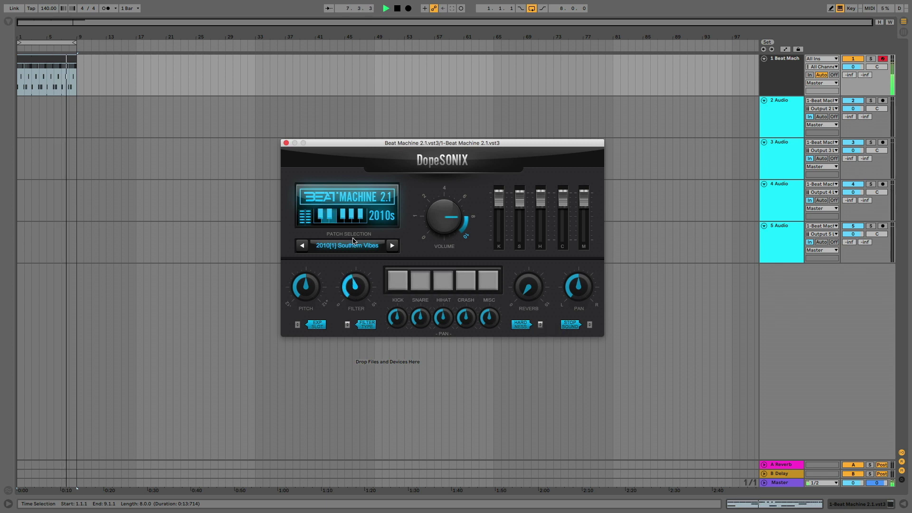
pyautogui.click(348, 324)
pyautogui.click(362, 340)
pyautogui.moveTo(357, 290); pyautogui.dragTo(353, 318)
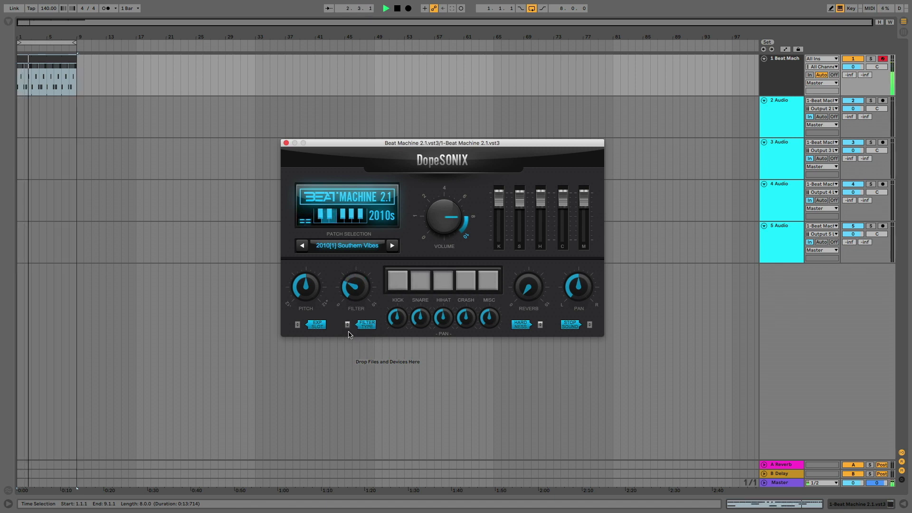
pyautogui.click(347, 325)
pyautogui.click(362, 340)
pyautogui.moveTo(355, 286); pyautogui.dragTo(351, 318)
pyautogui.click(347, 324)
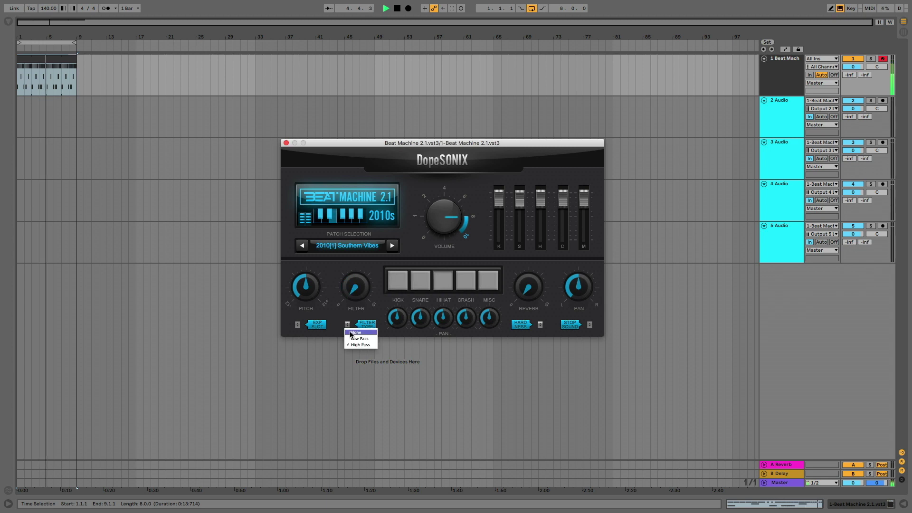
pyautogui.click(359, 338)
pyautogui.moveTo(306, 288)
pyautogui.mouseDown()
pyautogui.moveTo(303, 218)
pyautogui.moveTo(305, 346)
pyautogui.moveTo(302, 288)
pyautogui.mouseUp()
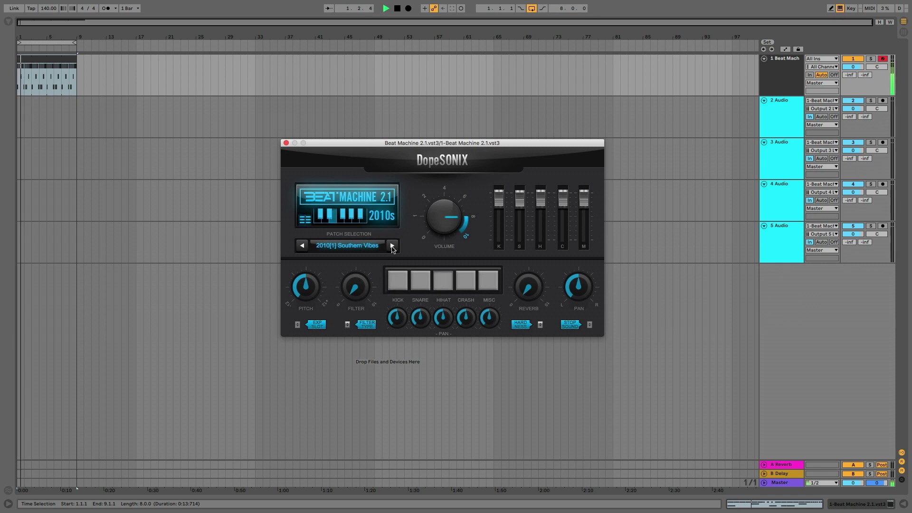
# Step through Ideaology, Live Cutz, Madison, Oxnard and Silver Line to 1990[1] Reaper Kicks
pyautogui.click(392, 245)
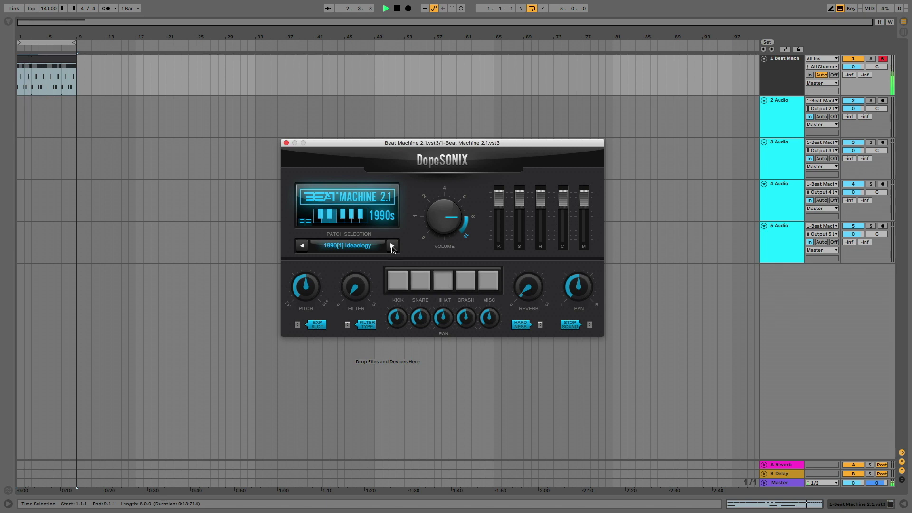
pyautogui.click(392, 245)
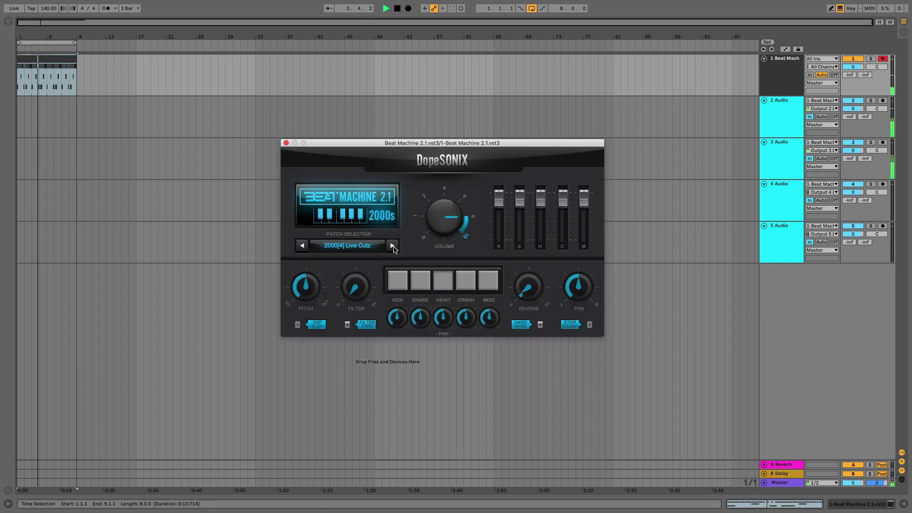
pyautogui.click(392, 245)
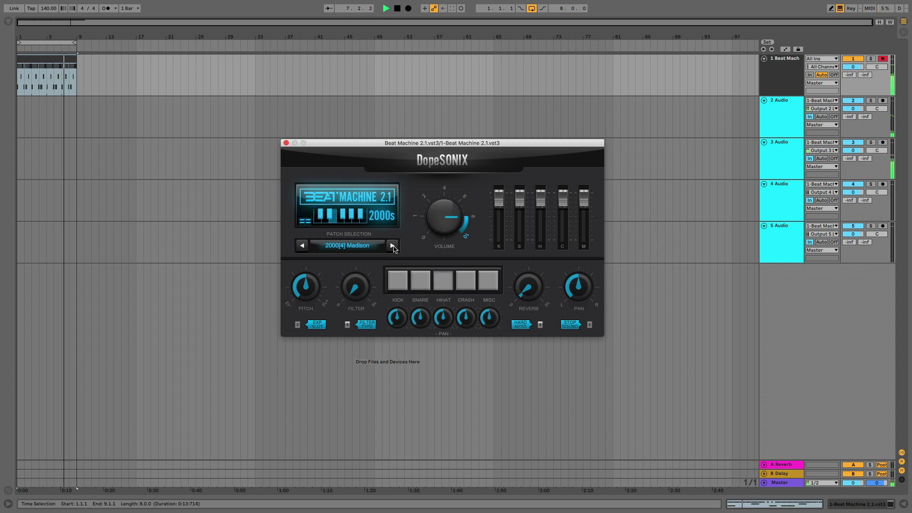
pyautogui.click(392, 246)
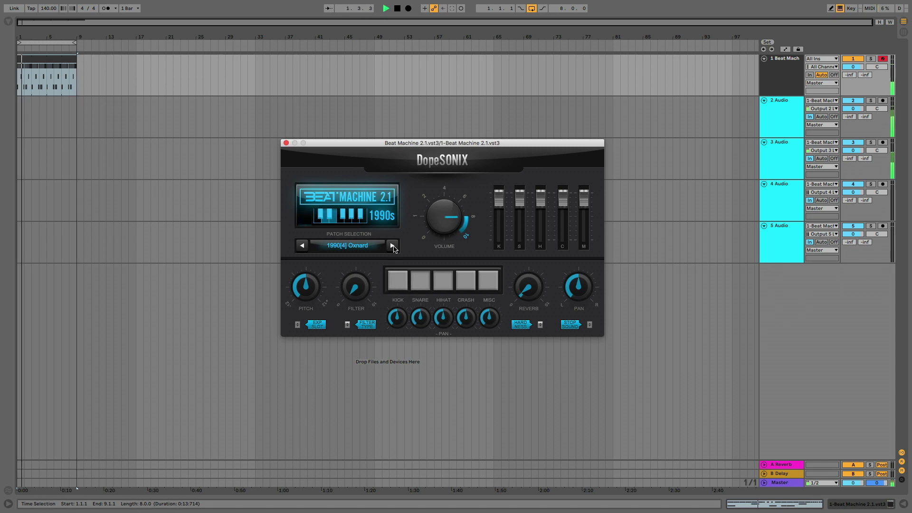
pyautogui.click(392, 245)
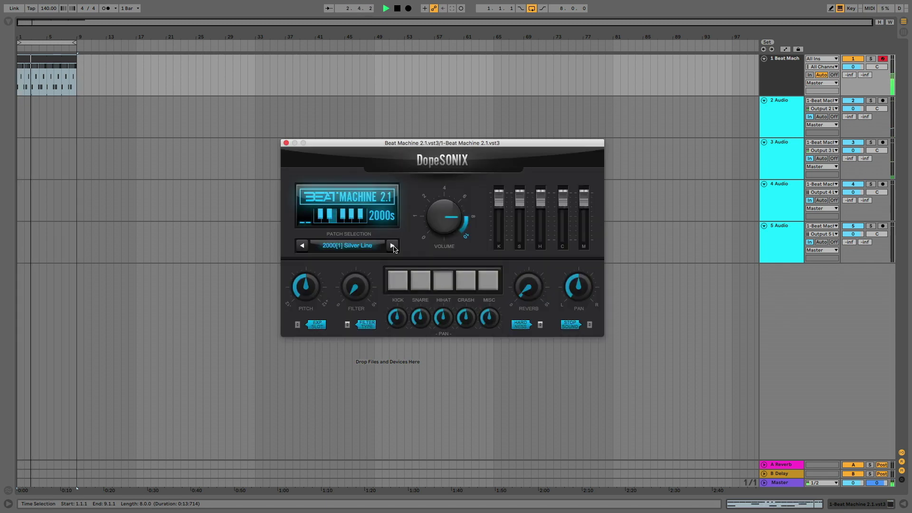
pyautogui.click(393, 246)
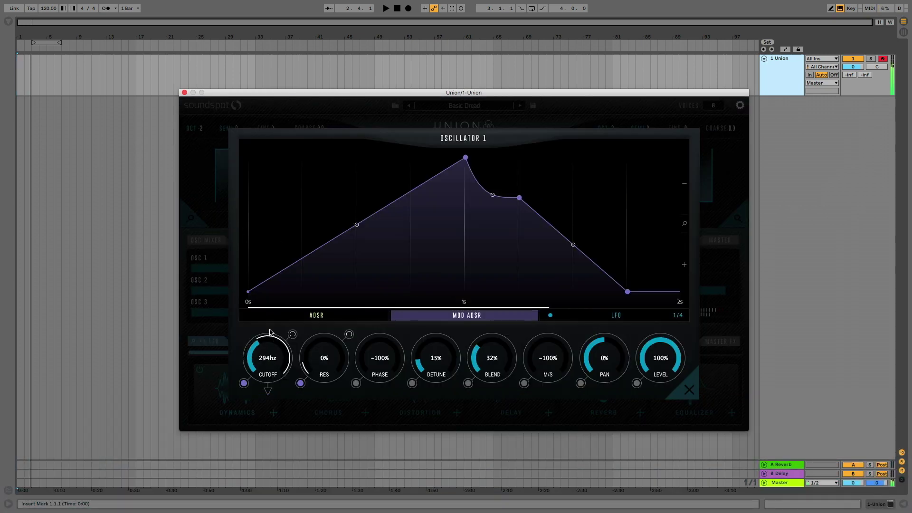
# Close the Oscillator 1 editor, generate a wavetable on oscillator 3, and mute oscillators 1 and 2
pyautogui.click(244, 383)
pyautogui.click(688, 390)
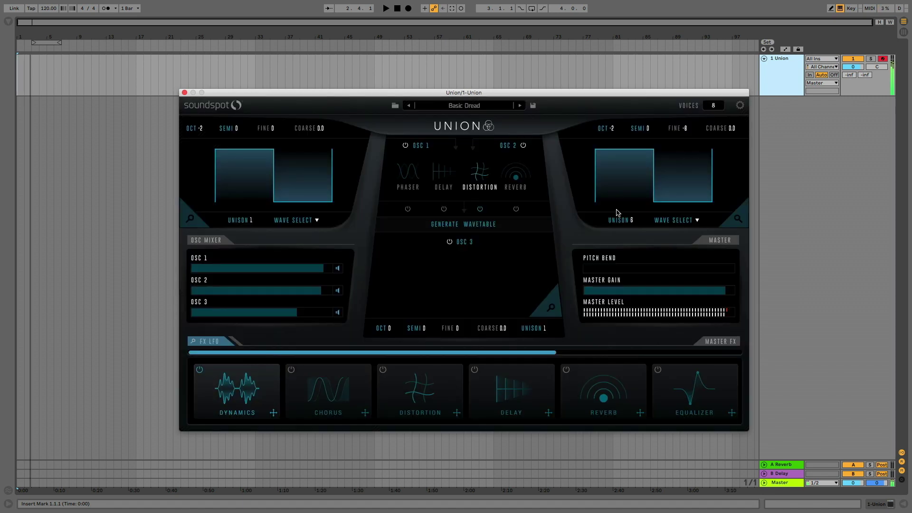
pyautogui.click(495, 227)
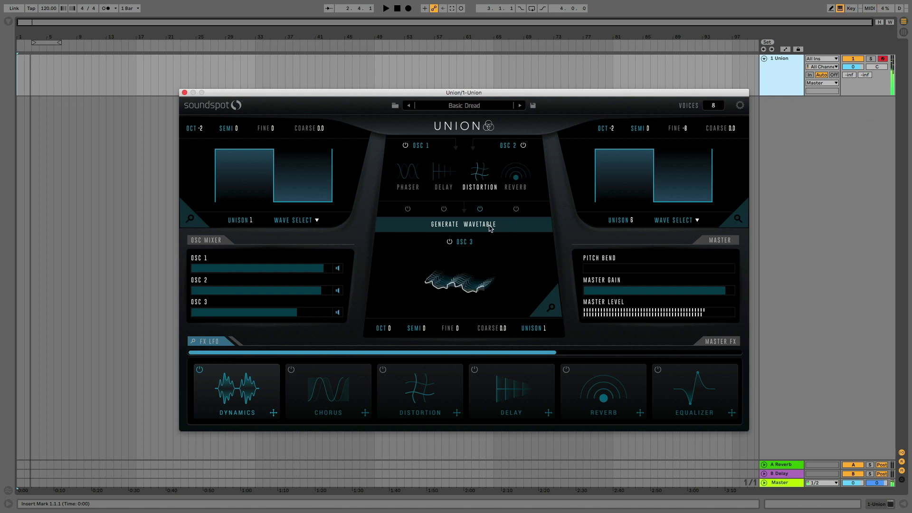
pyautogui.click(405, 146)
pyautogui.click(522, 146)
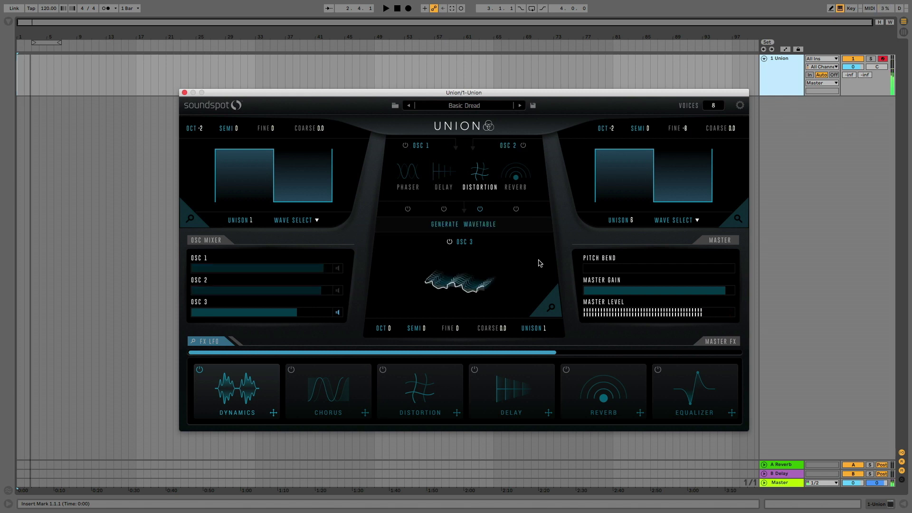
# Move oscillator 3's wavetable position further along and add modulation to it
pyautogui.click(545, 304)
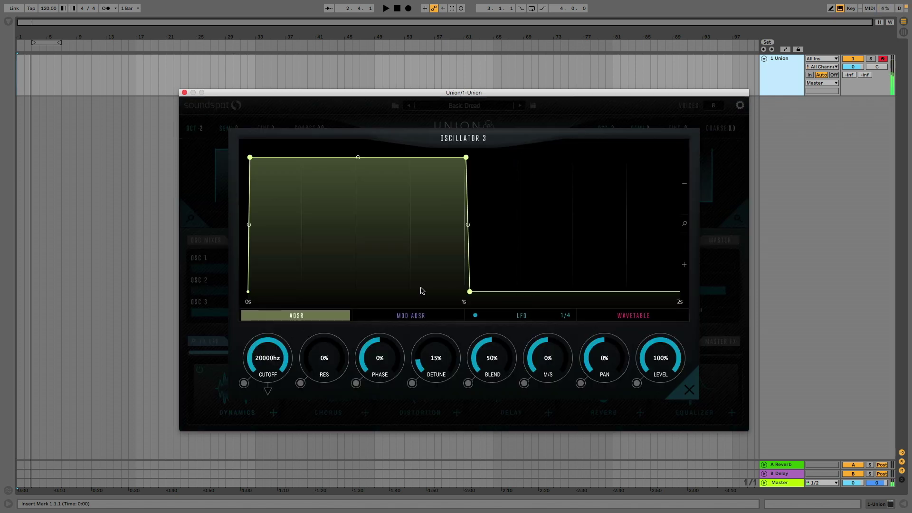
pyautogui.click(631, 316)
pyautogui.moveTo(333, 298)
pyautogui.mouseDown()
pyautogui.moveTo(379, 296)
pyautogui.moveTo(333, 295)
pyautogui.mouseUp()
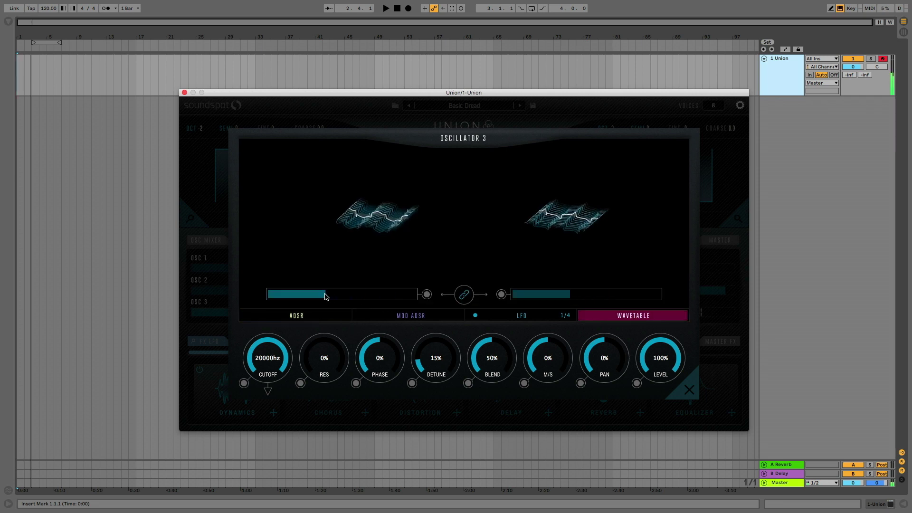
pyautogui.click(427, 295)
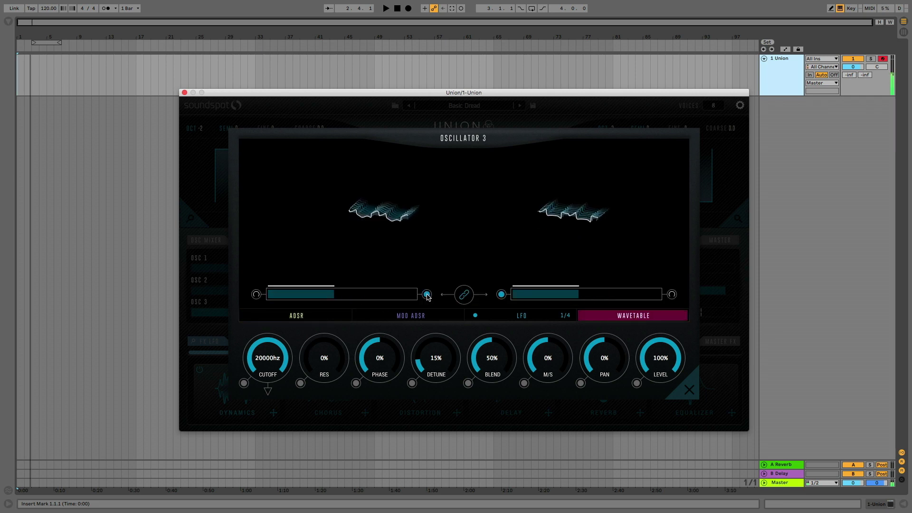
# Shape oscillator 3's LFO to rise then fall at a 1/8 rate and close the editor
pyautogui.click(539, 318)
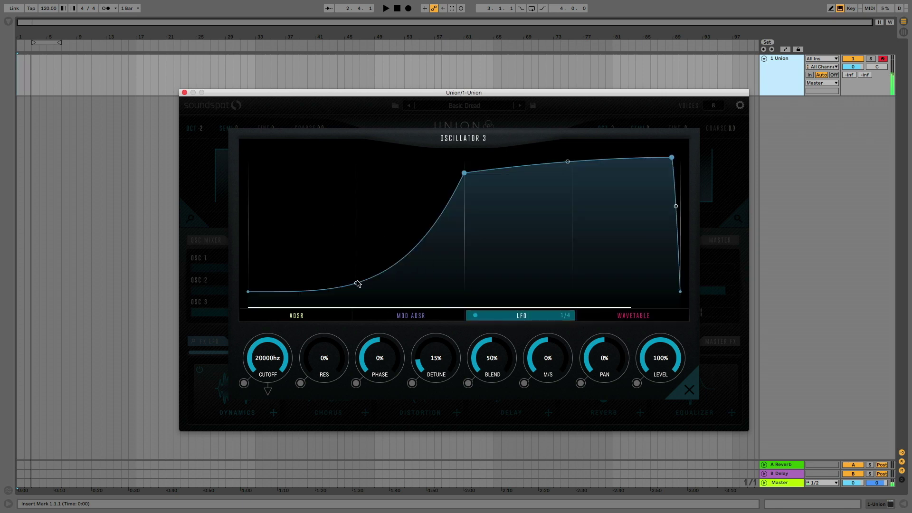
pyautogui.moveTo(357, 281); pyautogui.dragTo(360, 225)
pyautogui.moveTo(464, 173); pyautogui.dragTo(424, 157)
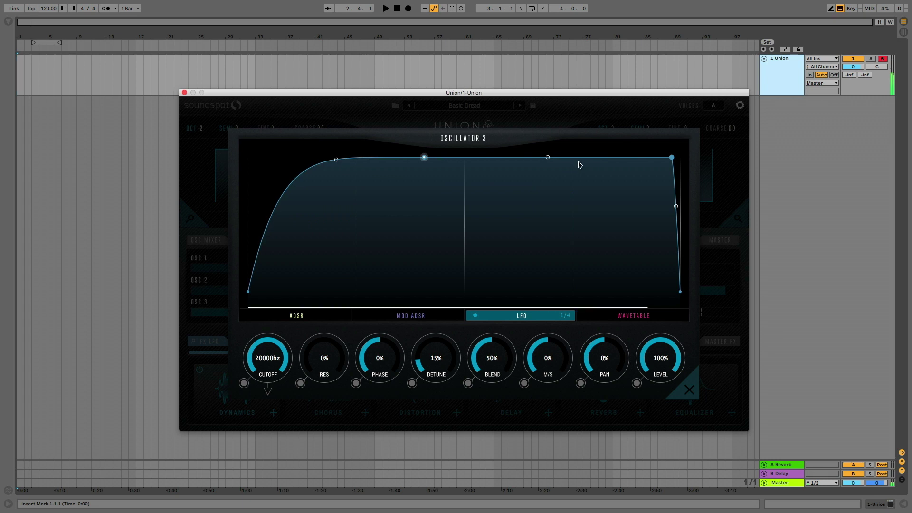
pyautogui.moveTo(671, 157); pyautogui.dragTo(590, 249)
pyautogui.click(572, 315)
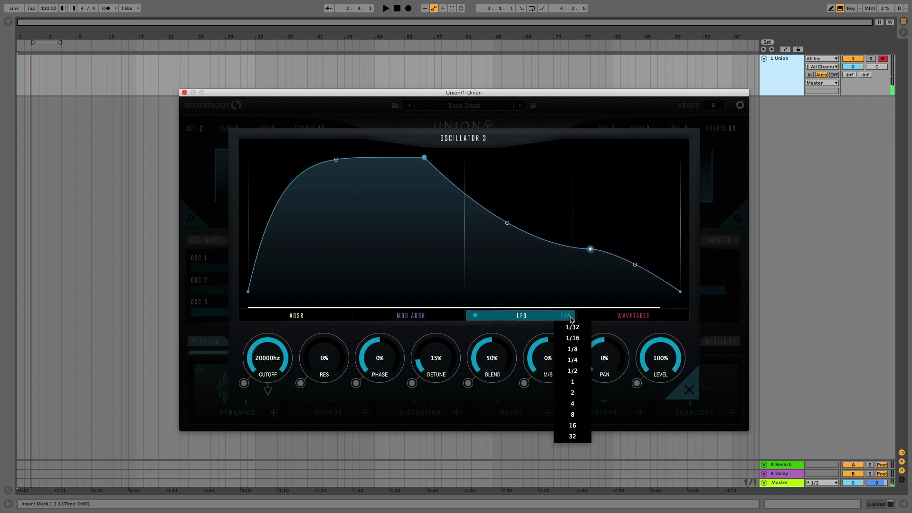
pyautogui.click(573, 347)
pyautogui.click(689, 389)
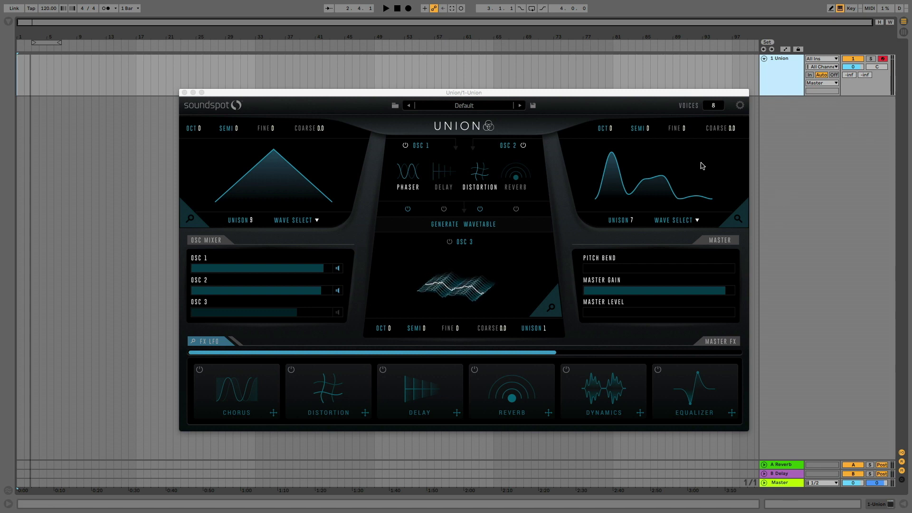
# Load INIT PRESET from Union's Preset Manager and play a note to hear it
pyautogui.click(463, 109)
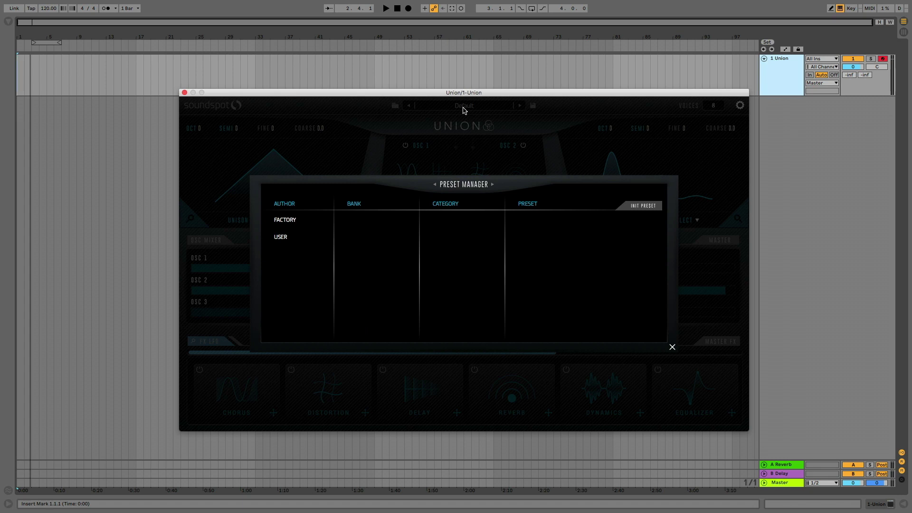
pyautogui.click(636, 207)
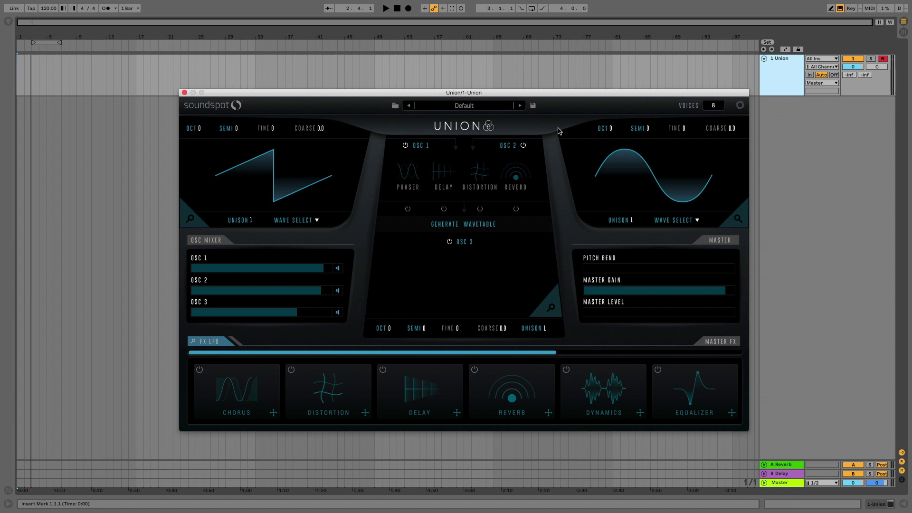
pyautogui.press('a')
# Generate a wavetable for oscillator 3 and switch oscillators 1 and 2 off
pyautogui.click(447, 229)
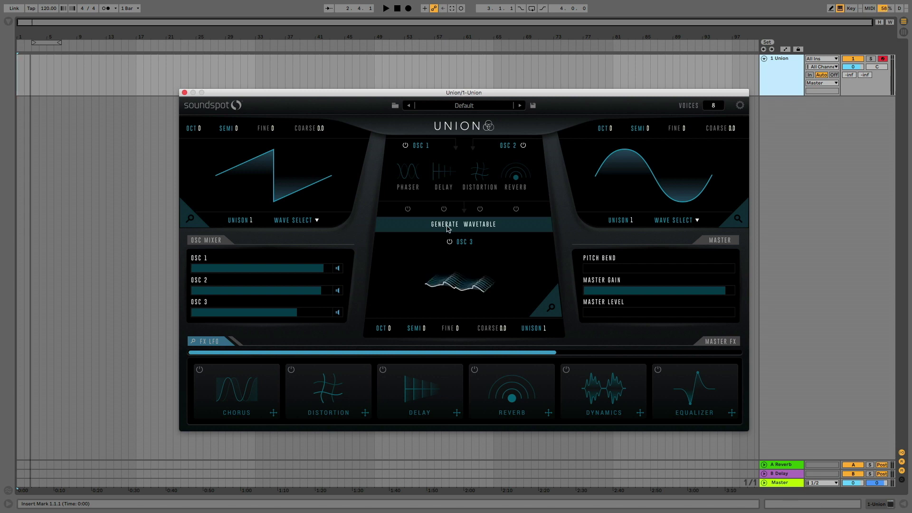
pyautogui.click(405, 146)
pyautogui.click(522, 145)
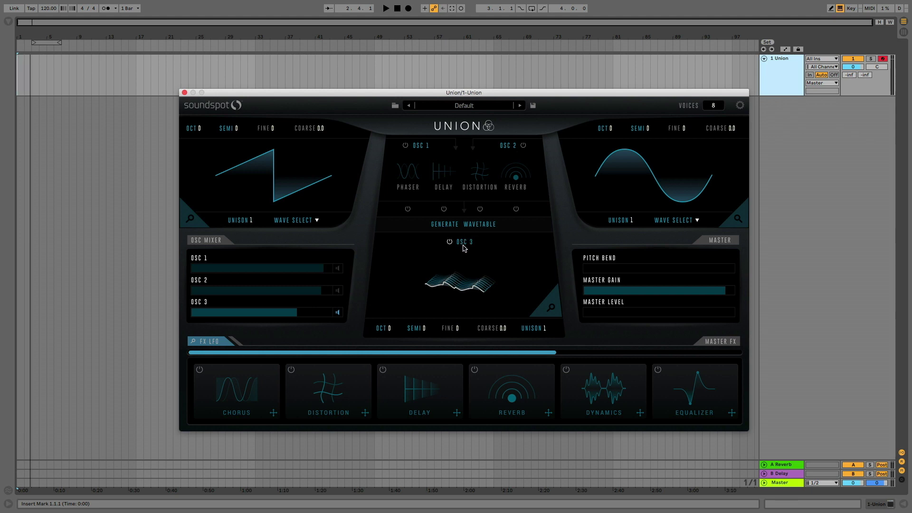
# Push oscillator 3's wavetable position to maximum in its editor
pyautogui.click(548, 305)
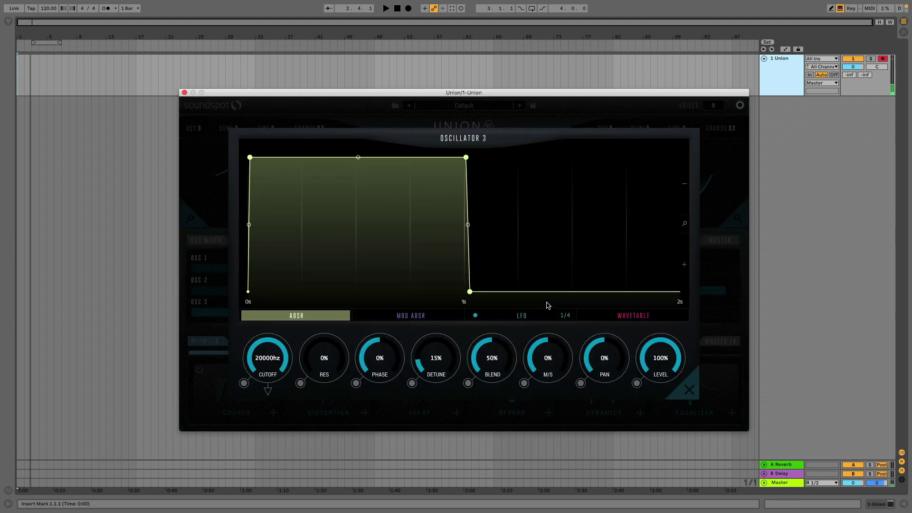
pyautogui.click(612, 316)
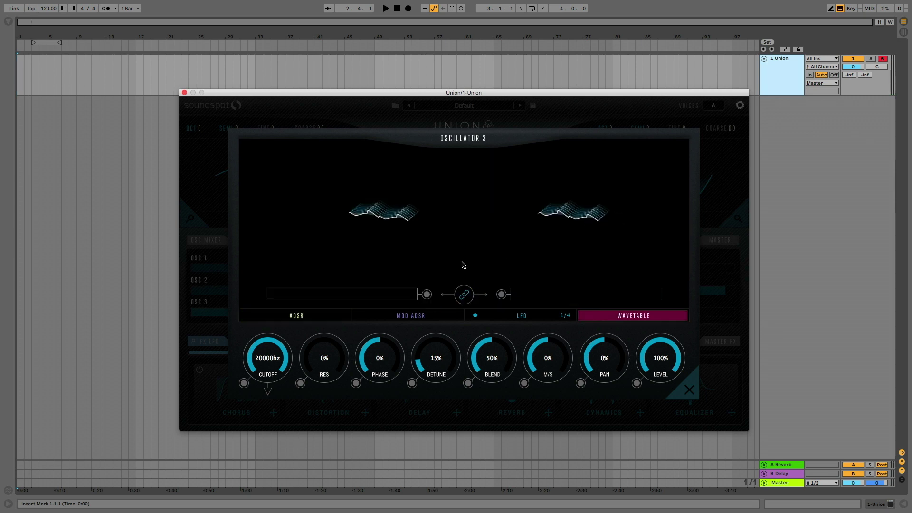
pyautogui.moveTo(291, 296); pyautogui.dragTo(425, 293)
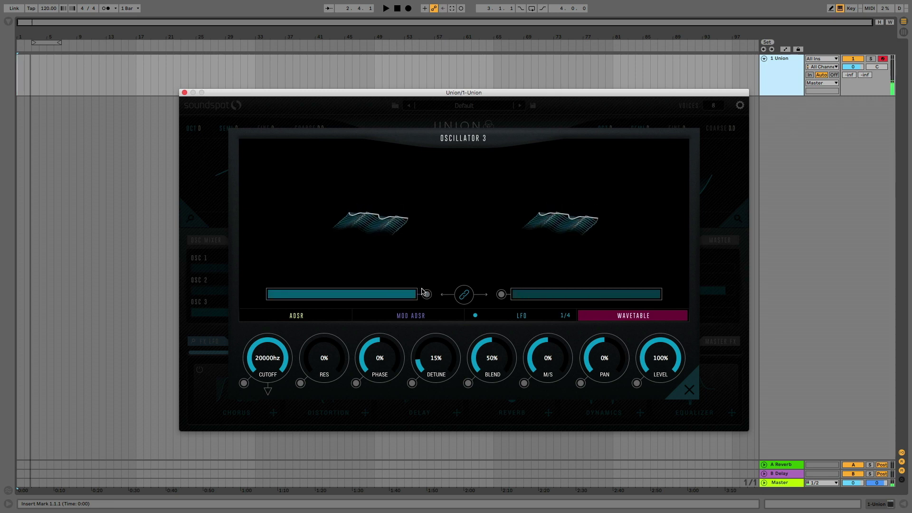
pyautogui.click(688, 389)
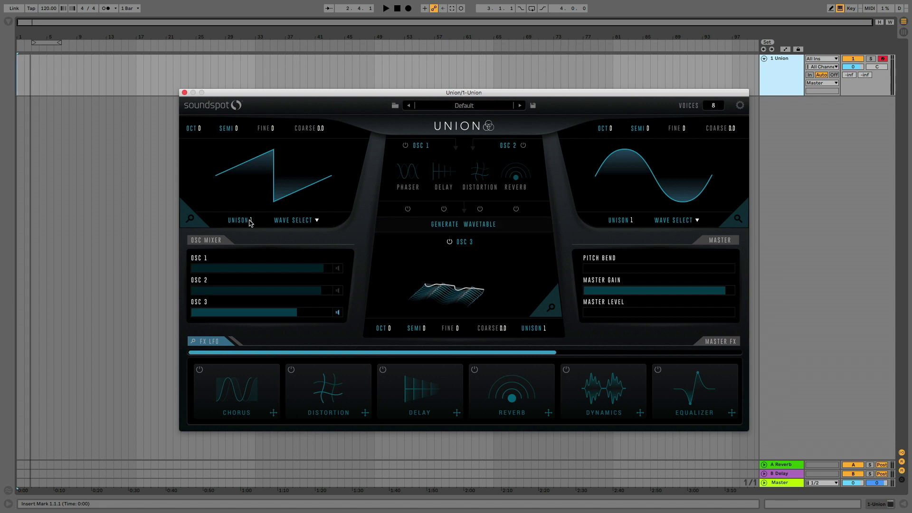
# Raise the unison counts to 7 and 5 and enable reverb and distortion
pyautogui.moveTo(251, 222); pyautogui.dragTo(253, 212)
pyautogui.moveTo(633, 222); pyautogui.dragTo(632, 207)
pyautogui.click(516, 210)
pyautogui.click(480, 209)
# Regenerate oscillator 3's wavetable, solo it, and set its position about halfway
pyautogui.click(406, 146)
pyautogui.click(525, 147)
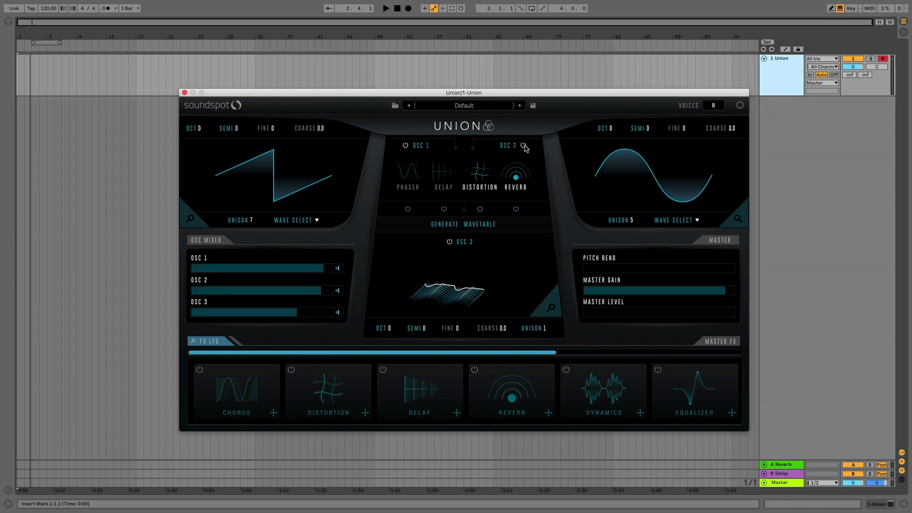
pyautogui.click(444, 229)
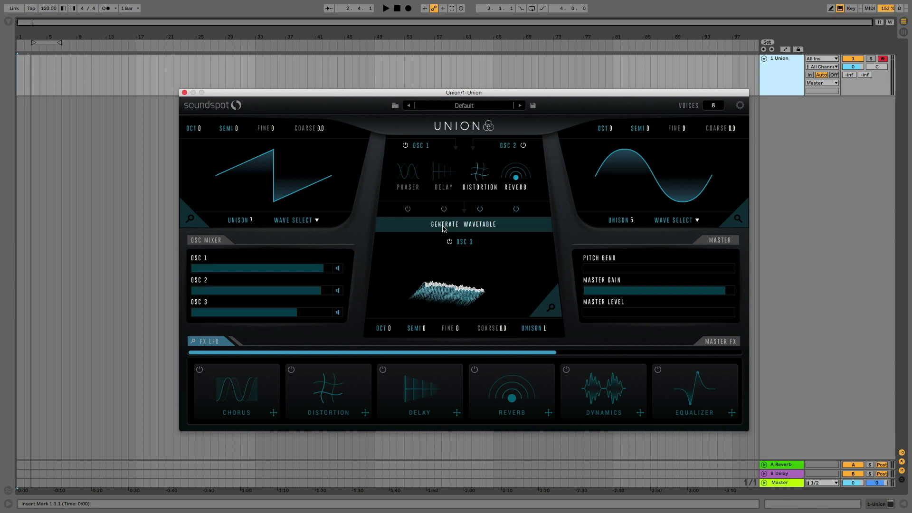
pyautogui.click(406, 146)
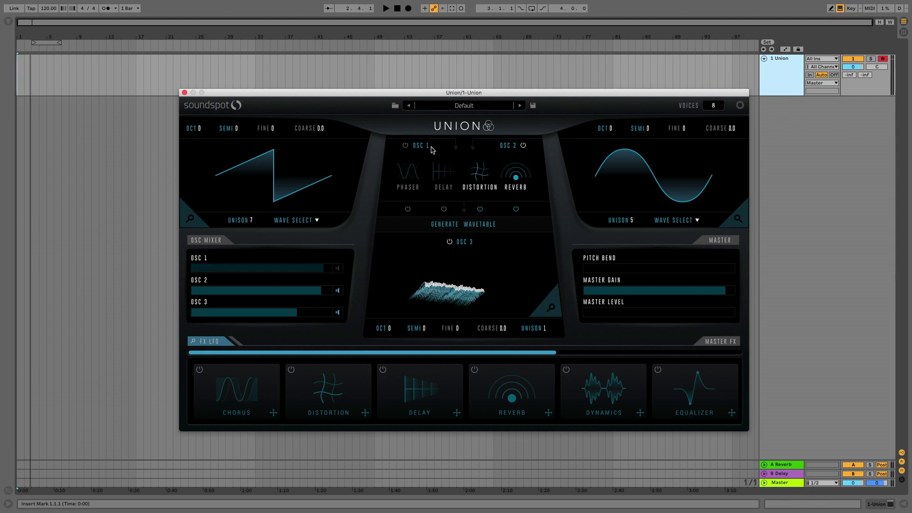
pyautogui.click(522, 145)
pyautogui.click(551, 308)
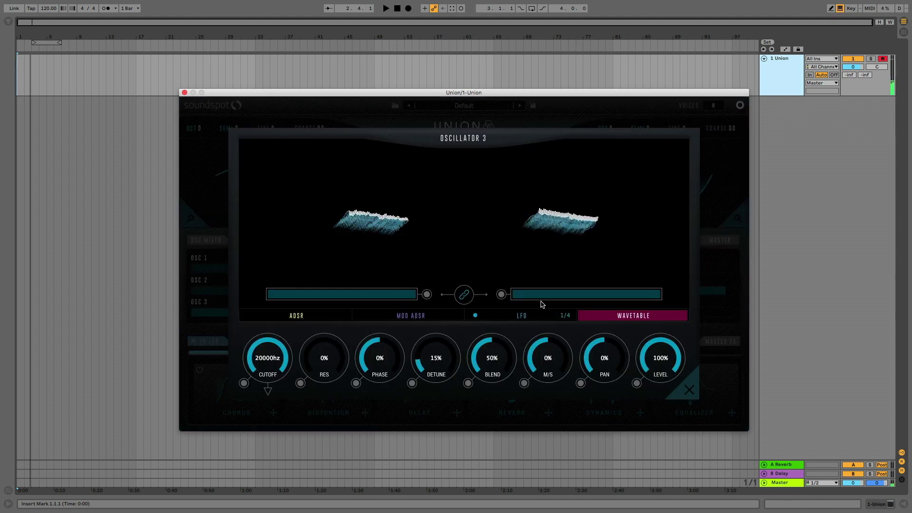
pyautogui.moveTo(403, 291); pyautogui.dragTo(352, 296)
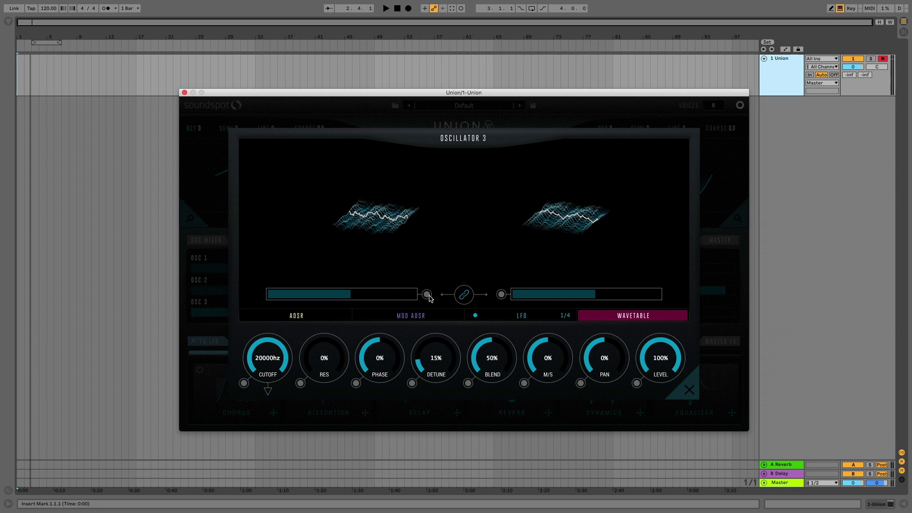
# Add a modulation range to oscillator 3's wavetable position and close its editor
pyautogui.click(428, 295)
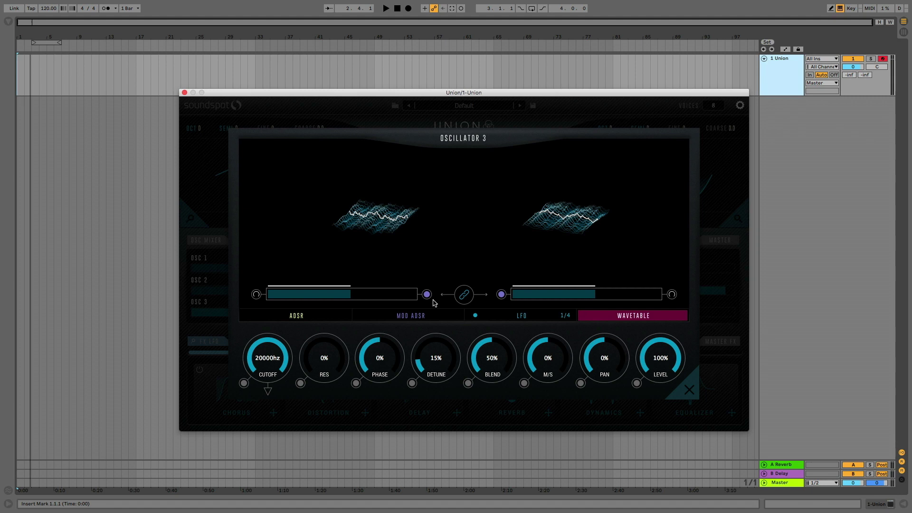
pyautogui.click(427, 293)
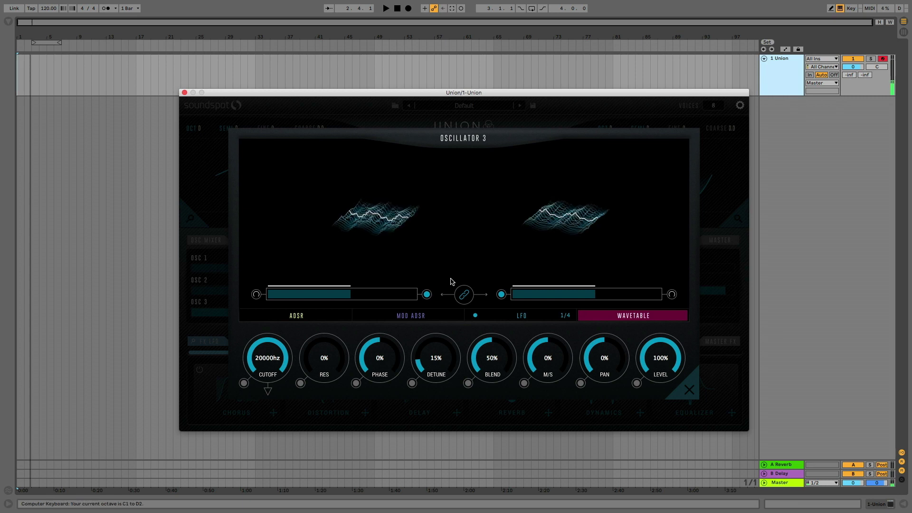
pyautogui.click(691, 381)
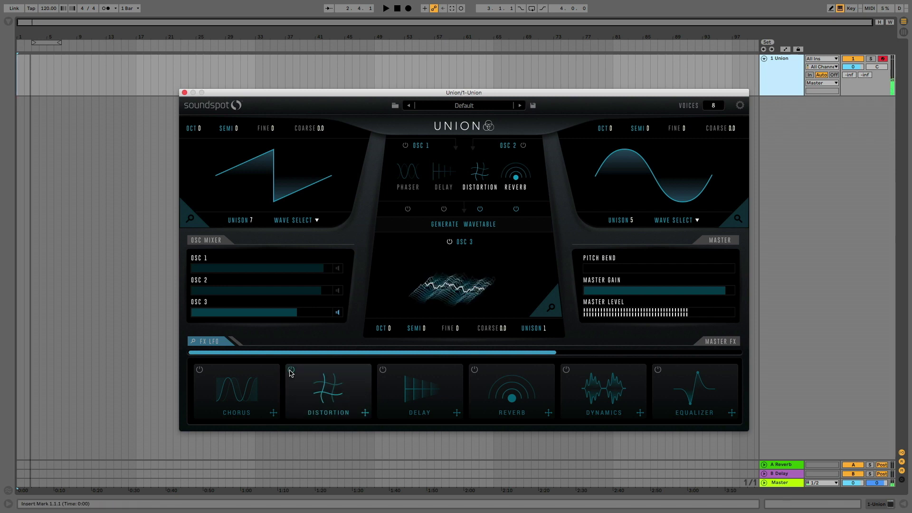
# Enable the reverb and chorus master effects while auditioning notes two octaves lower
pyautogui.click(475, 370)
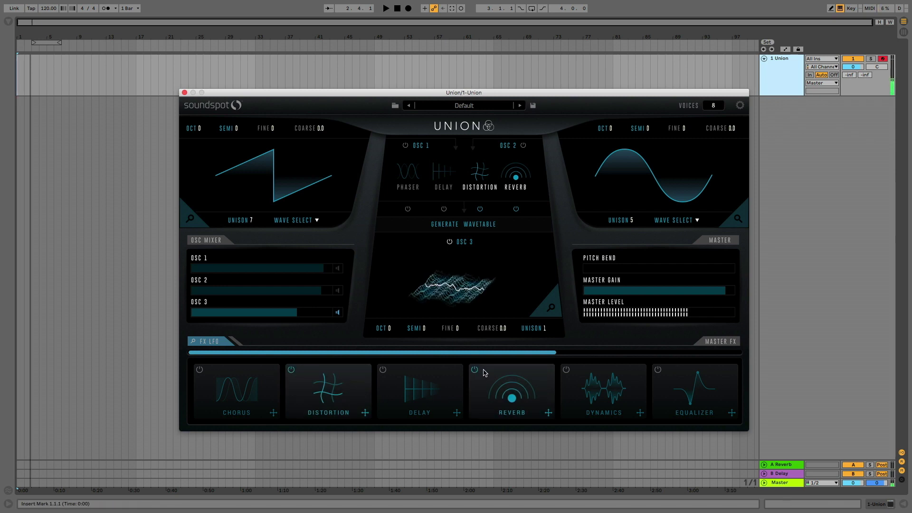
pyautogui.press('a')
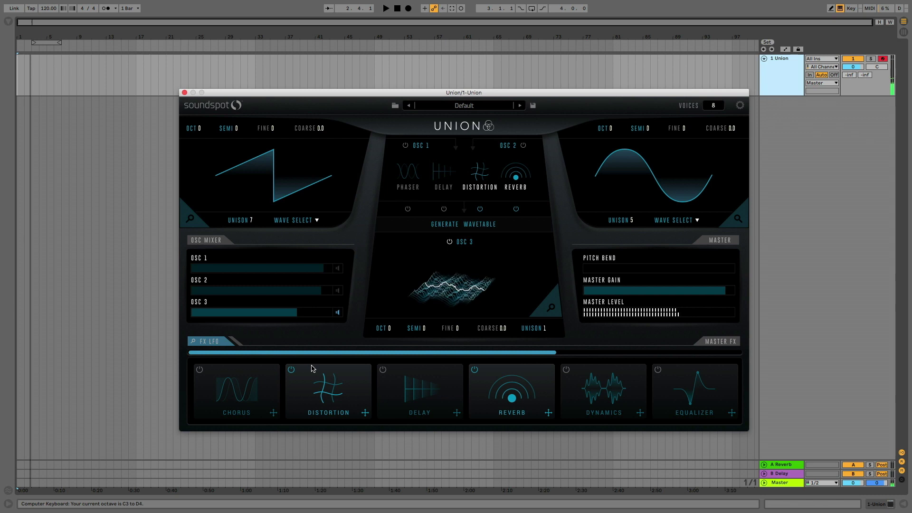
pyautogui.click(200, 369)
pyautogui.press('z')
pyautogui.press('z')
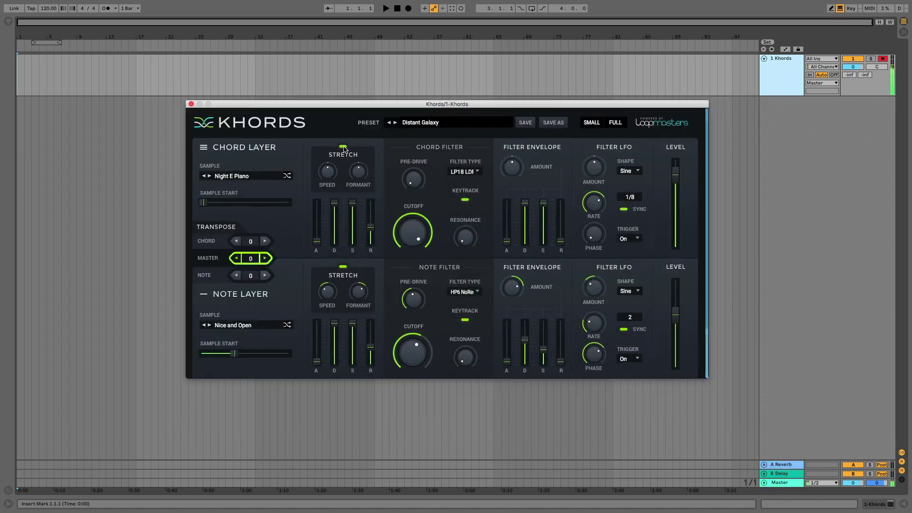
# Raise the chord layer's stretch speed and adjust its filter cutoff and resonance
pyautogui.moveTo(327, 170)
pyautogui.mouseDown()
pyautogui.moveTo(331, 122)
pyautogui.moveTo(331, 157)
pyautogui.mouseUp()
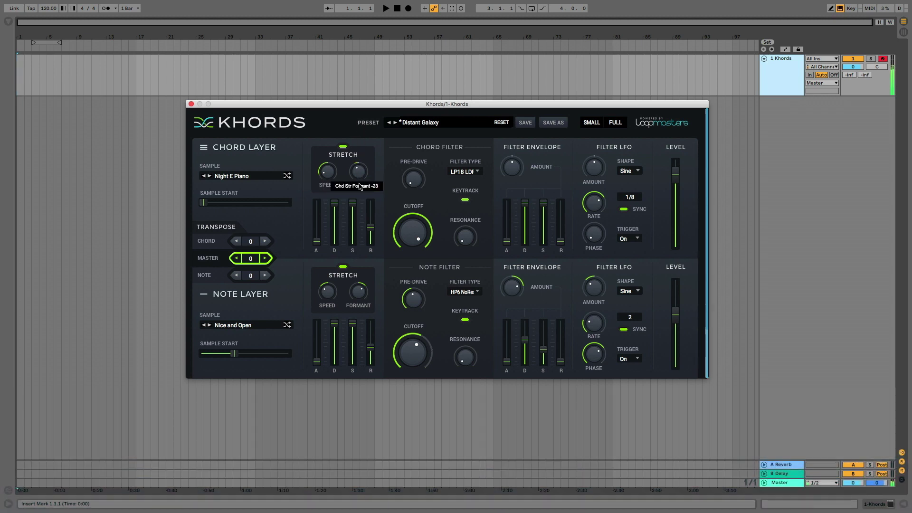
pyautogui.moveTo(404, 226); pyautogui.dragTo(468, 190)
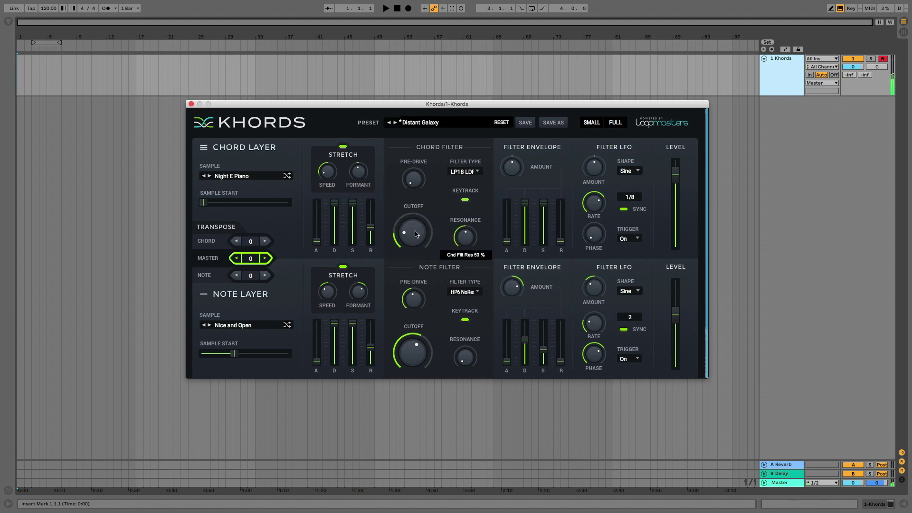
pyautogui.moveTo(416, 233); pyautogui.dragTo(412, 177)
# Step through Dream Life, Embers and Euro Synth, try Console Synth, and land on Forest Spa
pyautogui.click(395, 122)
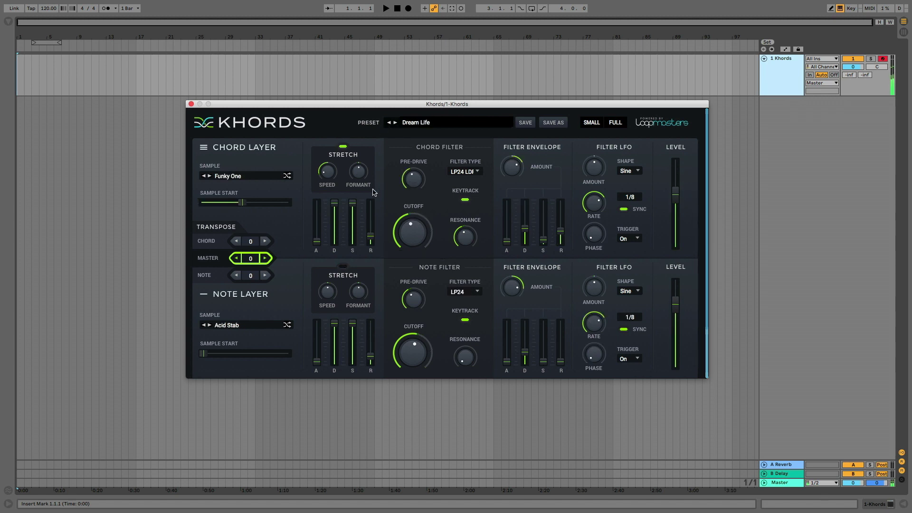
pyautogui.click(395, 123)
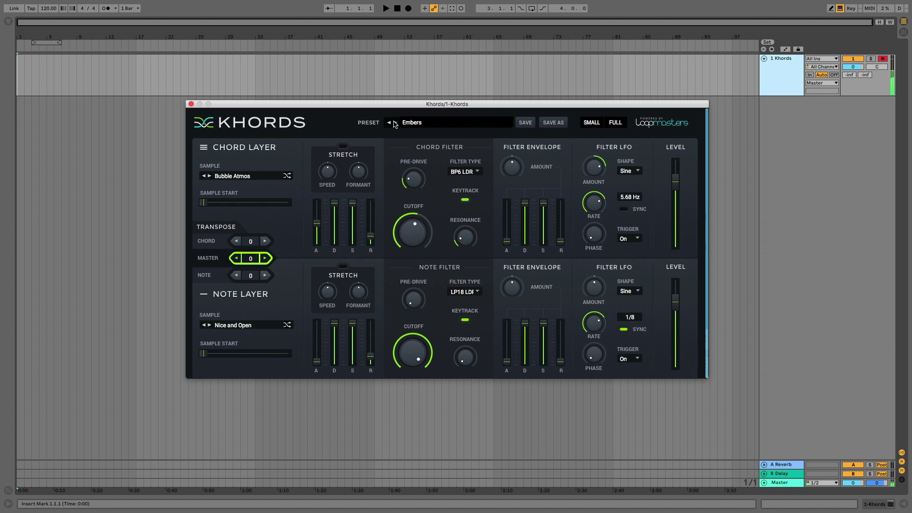
pyautogui.click(395, 122)
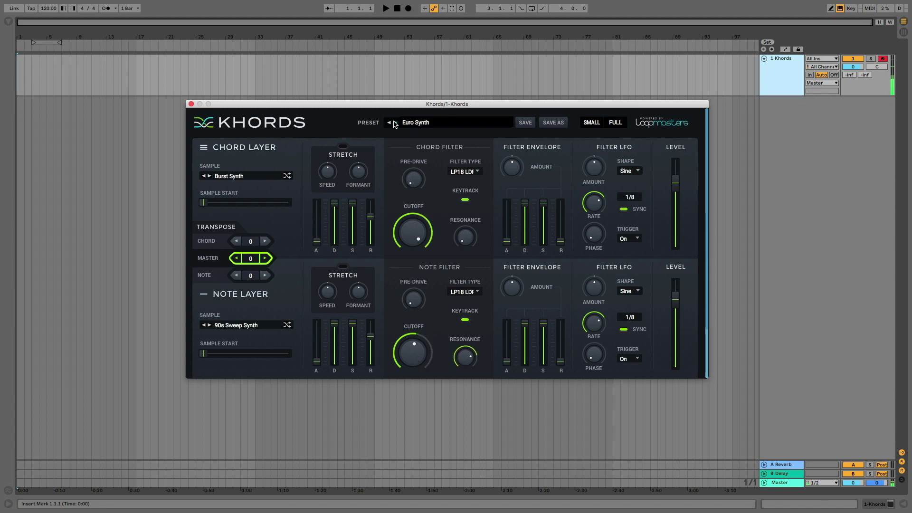
pyautogui.press('z')
pyautogui.click(209, 325)
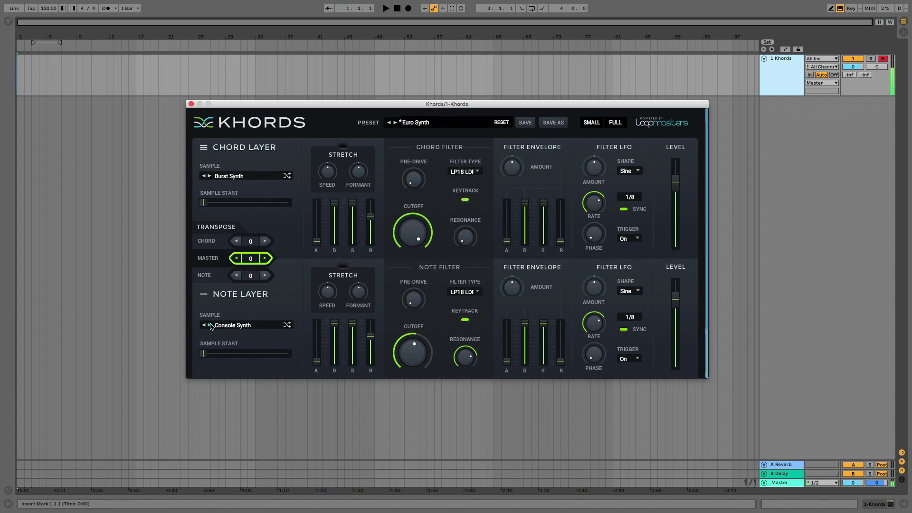
pyautogui.press('x')
pyautogui.click(395, 123)
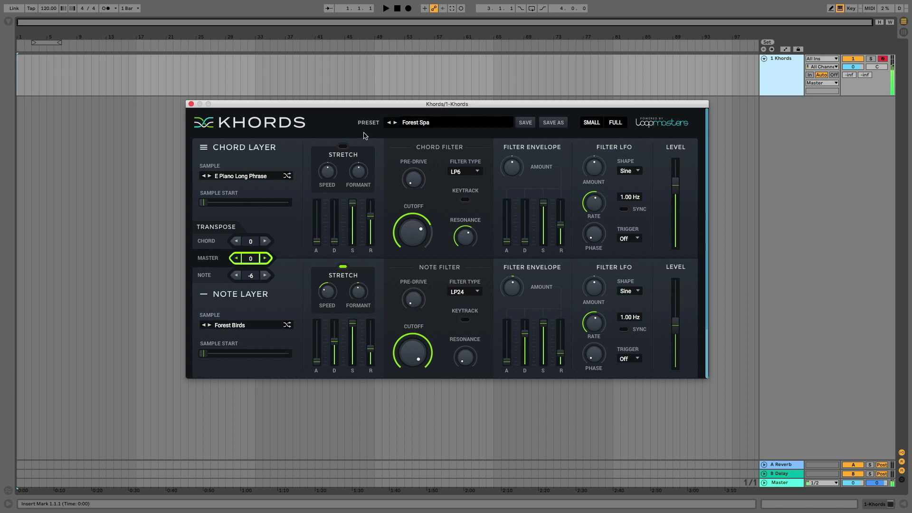
# An octave lower, step through Breakdown to Cinematic Longhorn and bring up the preset list
pyautogui.press('z')
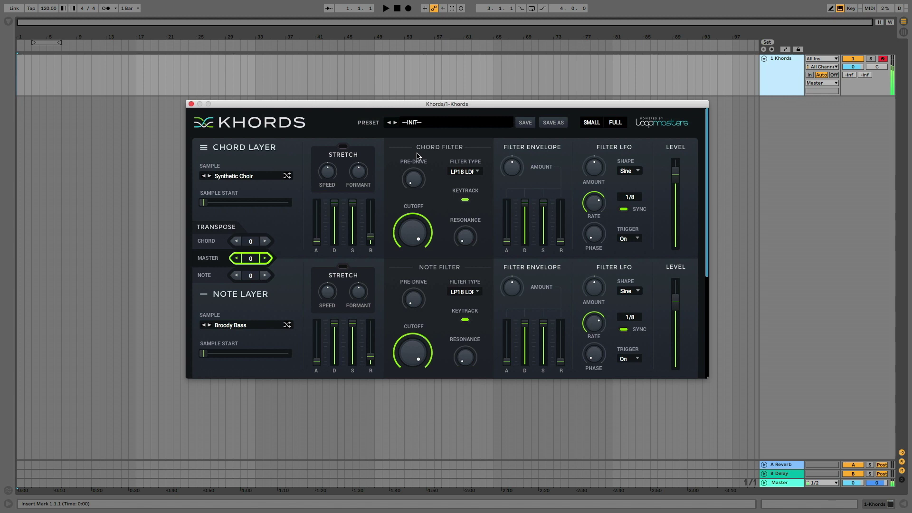
pyautogui.click(396, 123)
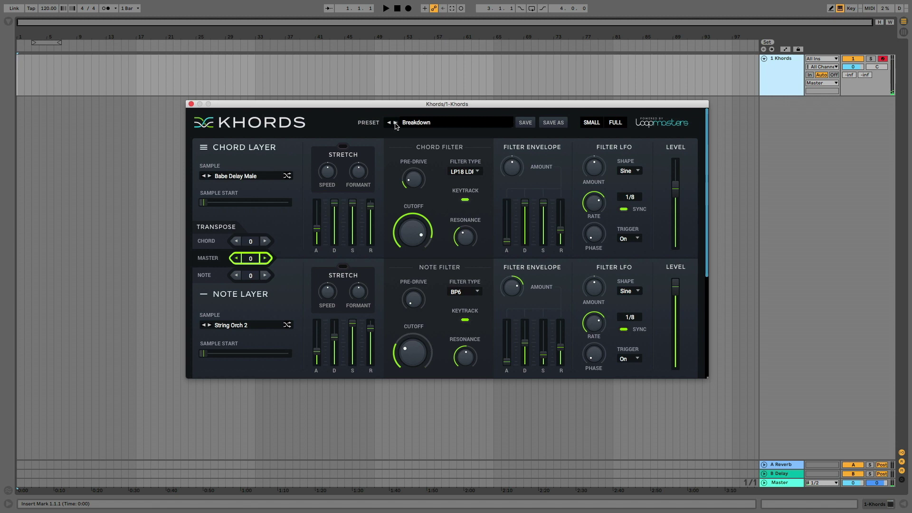
pyautogui.click(388, 123)
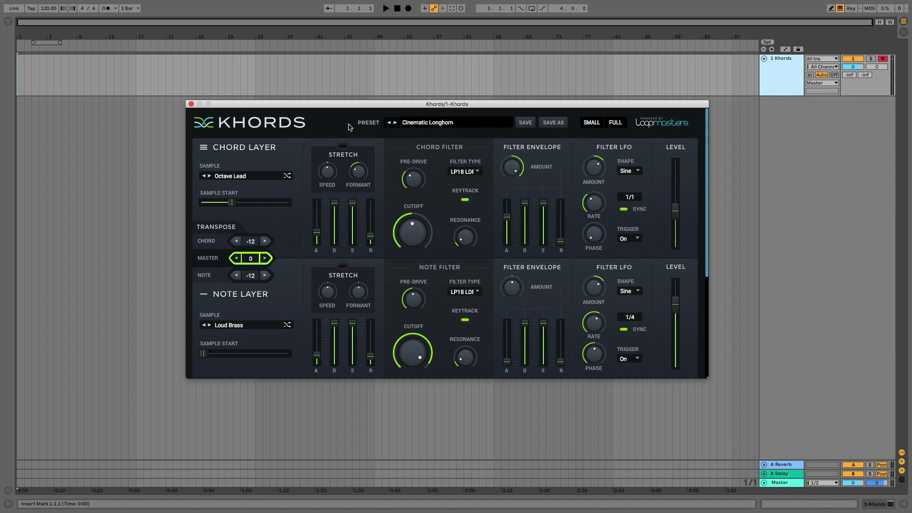
pyautogui.click(419, 123)
# Load the Introduction --INIT-- preset and pull the note layer level down to -inf
pyautogui.moveTo(477, 133)
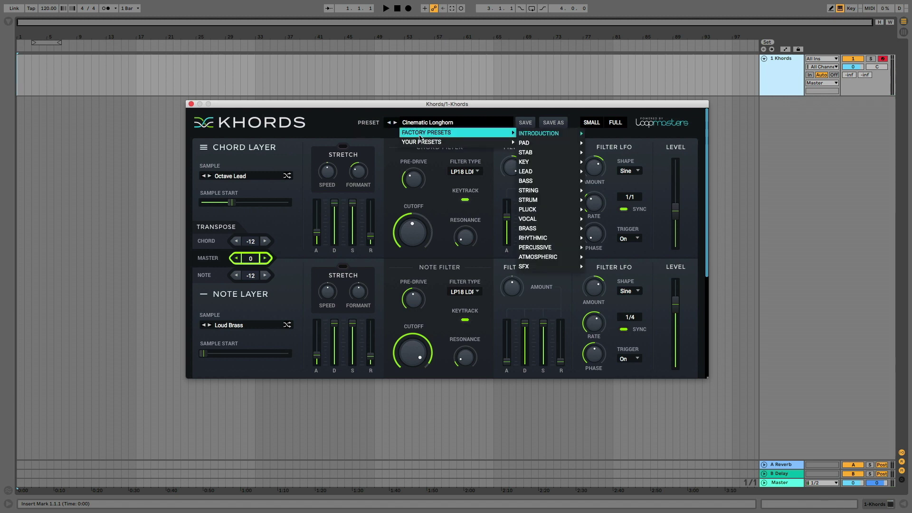
pyautogui.moveTo(541, 133)
pyautogui.click(605, 113)
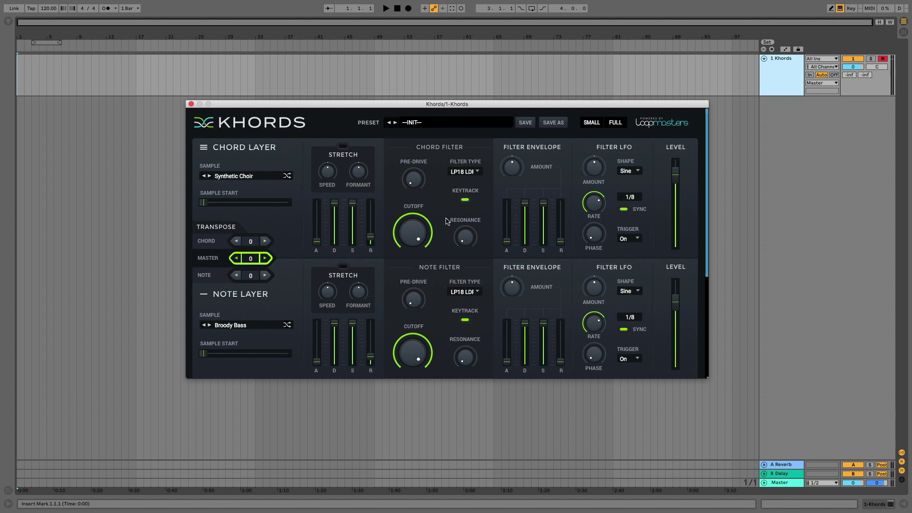
pyautogui.moveTo(676, 302); pyautogui.dragTo(669, 401)
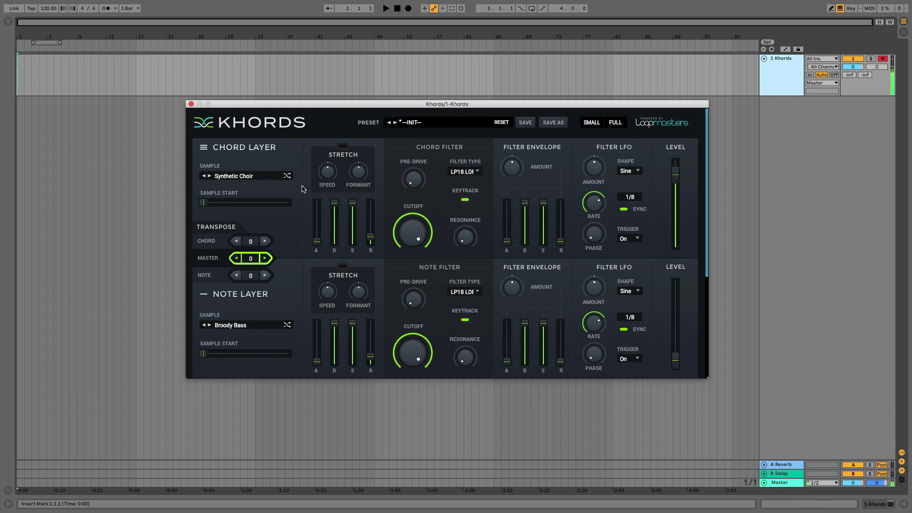
# Try So Yeah Male, then Horny Dub, as the chord-layer sample
pyautogui.click(242, 182)
pyautogui.moveTo(240, 192)
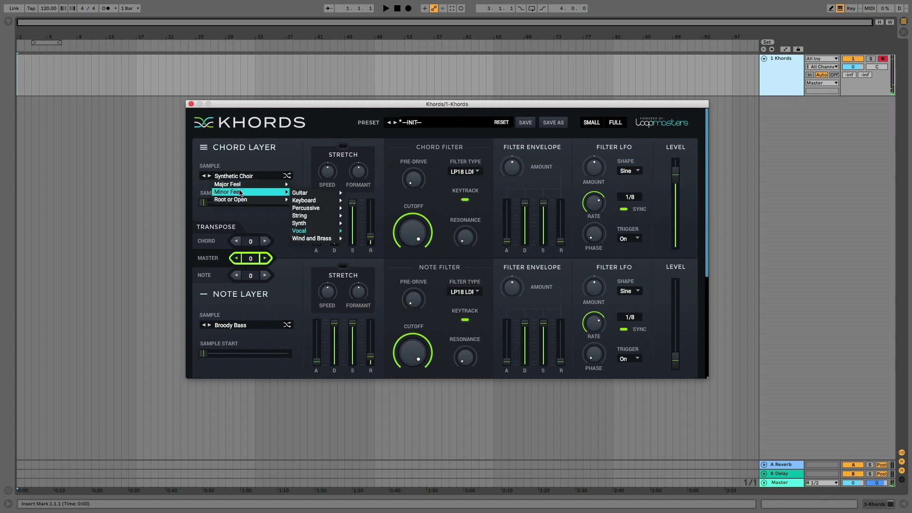
pyautogui.moveTo(314, 231)
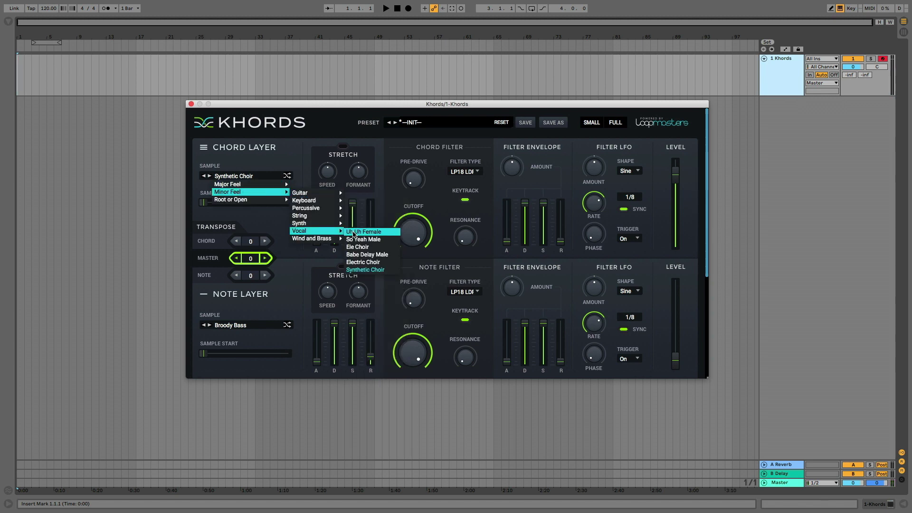
pyautogui.click(361, 240)
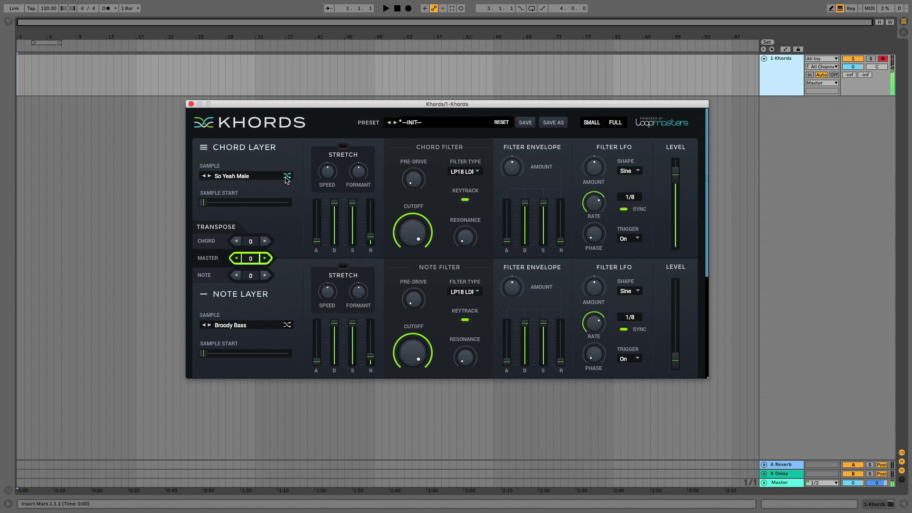
pyautogui.click(237, 178)
pyautogui.moveTo(241, 192)
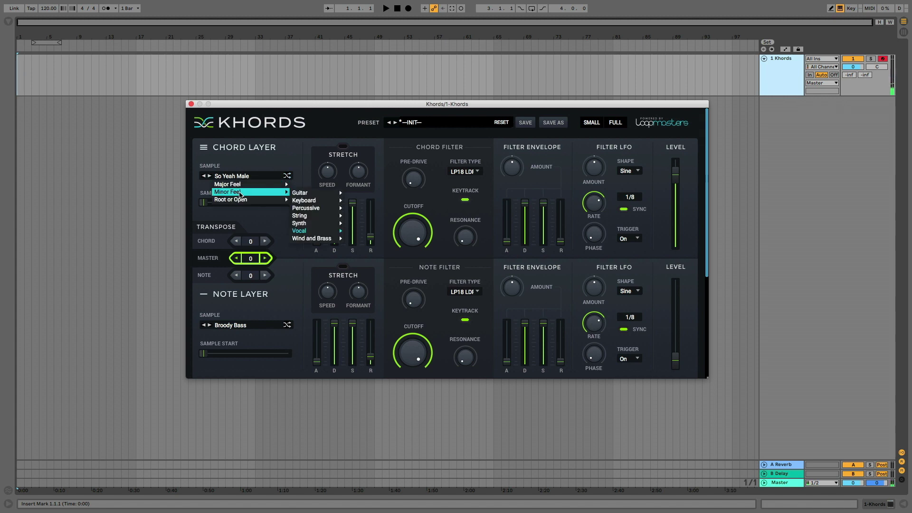
pyautogui.moveTo(325, 201)
pyautogui.moveTo(324, 225)
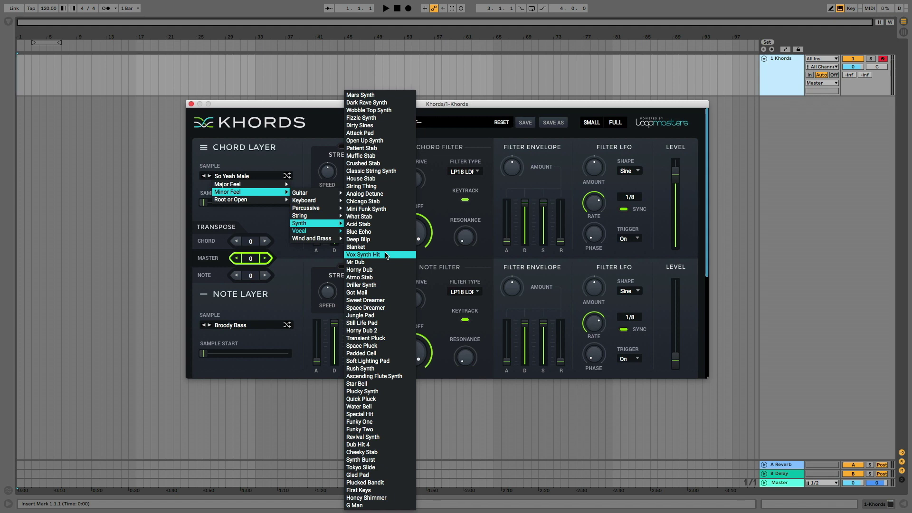
pyautogui.click(384, 270)
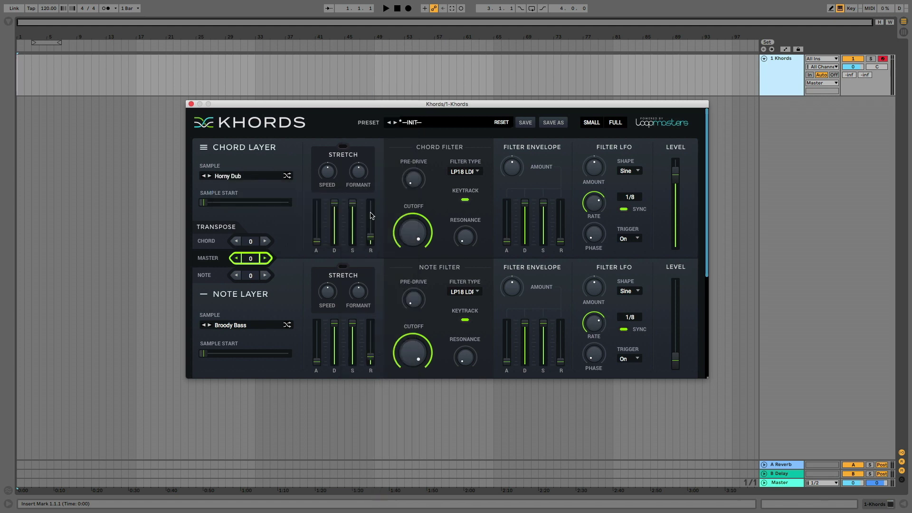
# Set the chord-layer sample to Amy E Piano
pyautogui.click(232, 176)
pyautogui.moveTo(235, 185)
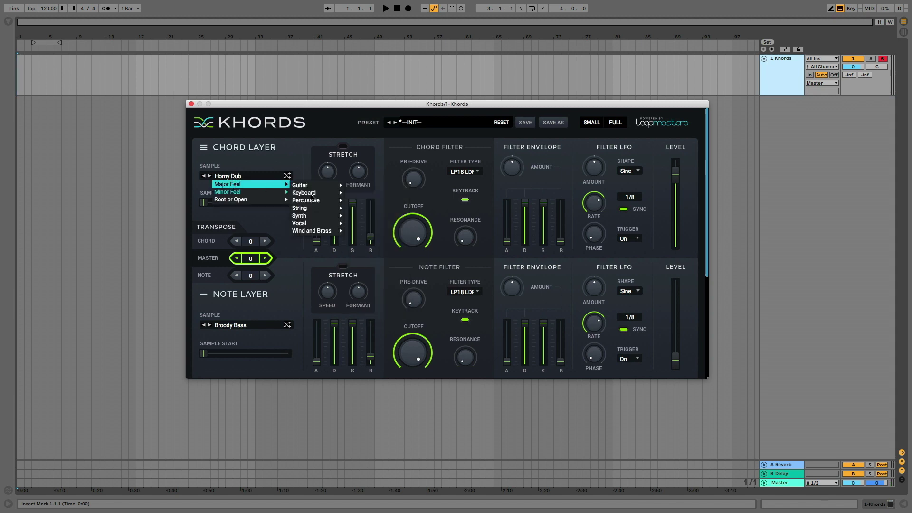
pyautogui.moveTo(312, 194)
pyautogui.click(364, 195)
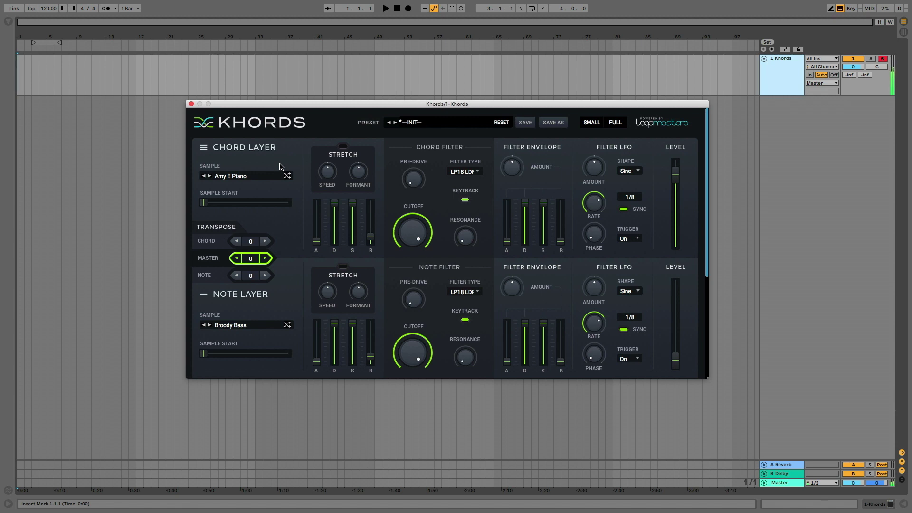
# Set the note layer to Bass Guitar 1 and raise its level to about -7.9 dB
pyautogui.click(231, 326)
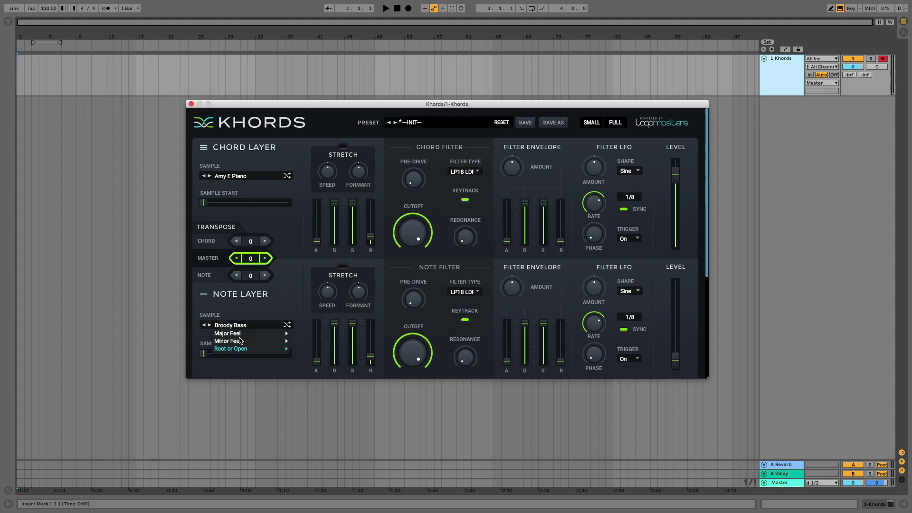
pyautogui.moveTo(241, 343)
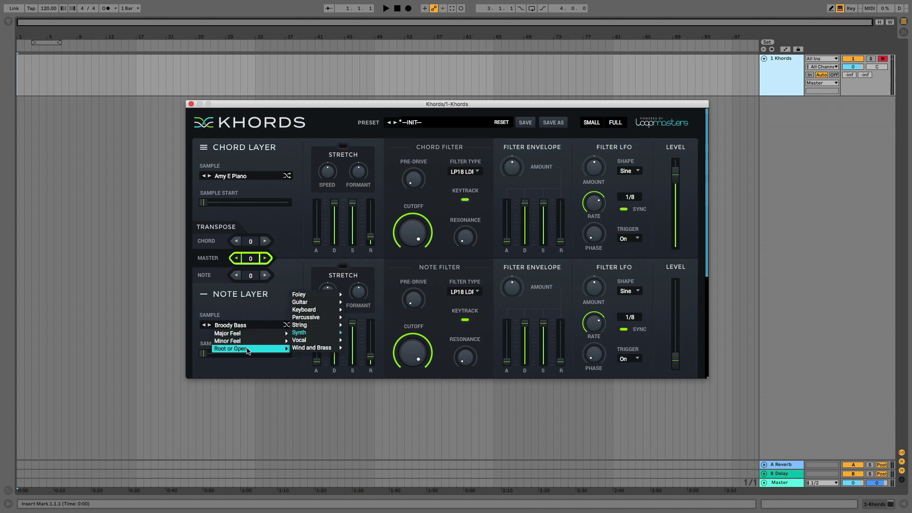
pyautogui.moveTo(305, 339)
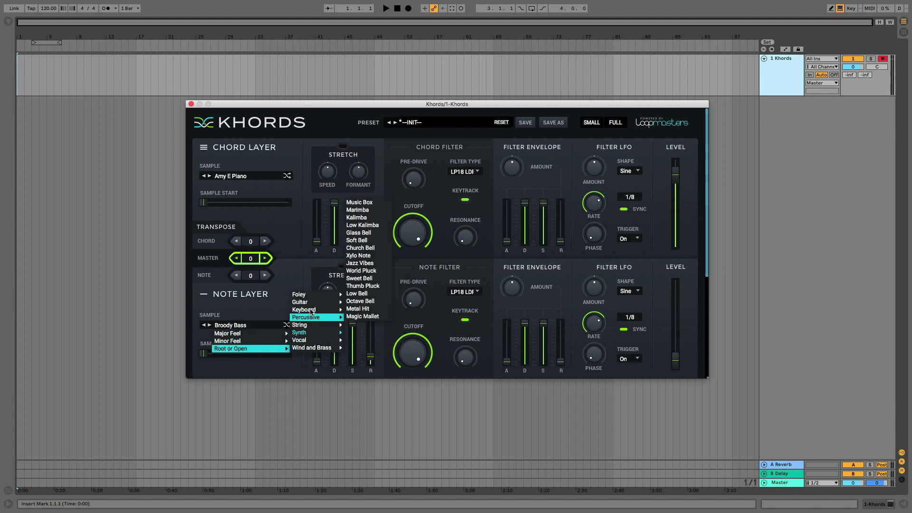
pyautogui.moveTo(311, 303)
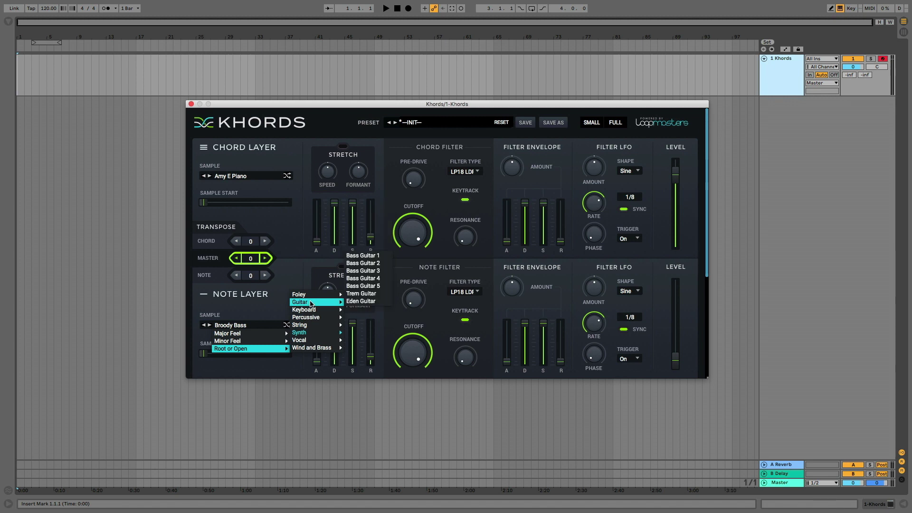
pyautogui.click(368, 256)
pyautogui.moveTo(674, 360); pyautogui.dragTo(671, 287)
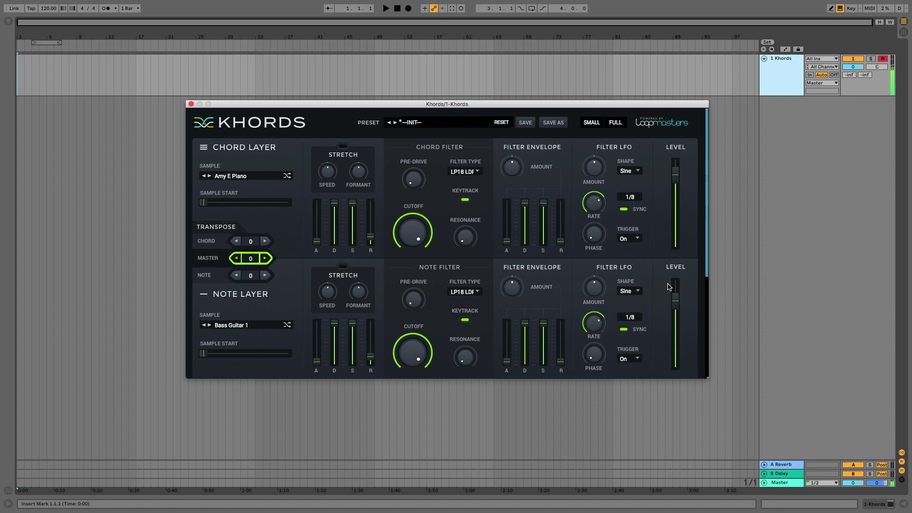
# Step the chord sample to Digipiano Pad and the note sample to Eden Guitar
pyautogui.click(210, 176)
pyautogui.click(209, 176)
pyautogui.click(210, 176)
pyautogui.click(209, 325)
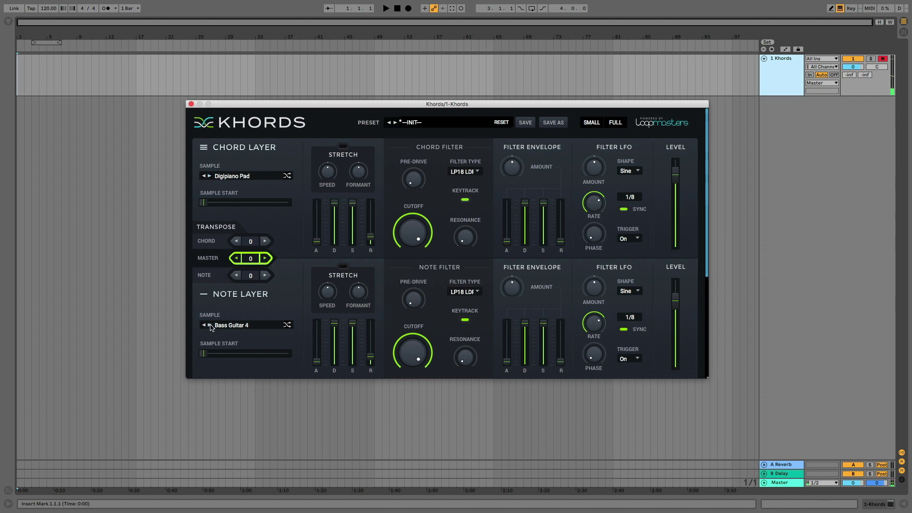
pyautogui.click(210, 325)
pyautogui.click(210, 326)
# Turn on Khords' chorus, delay and reverb, then morph the Bass Synth sound toward lower left
pyautogui.scroll(-5, 619, 323)
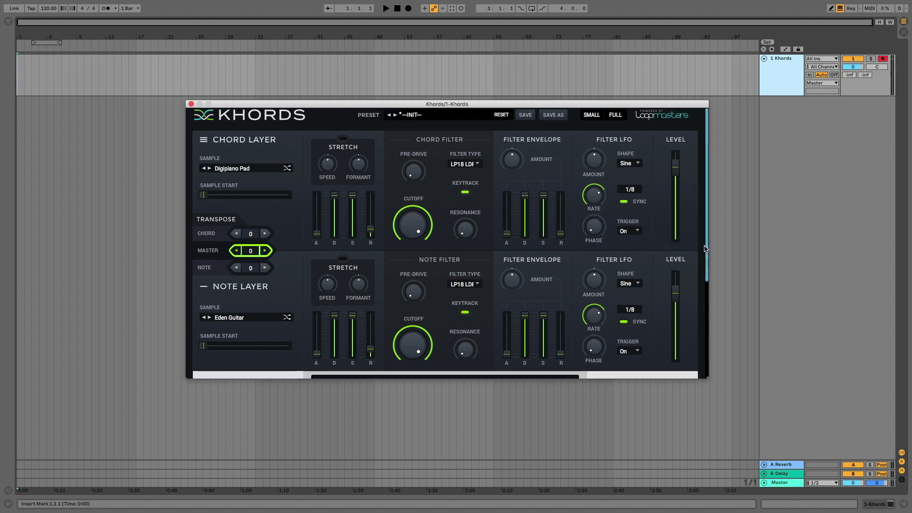
pyautogui.click(354, 250)
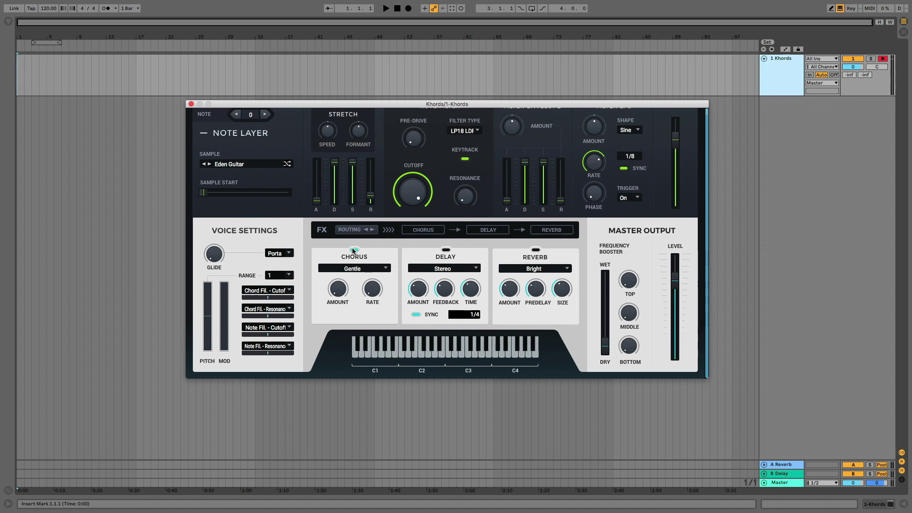
pyautogui.click(445, 249)
pyautogui.click(535, 249)
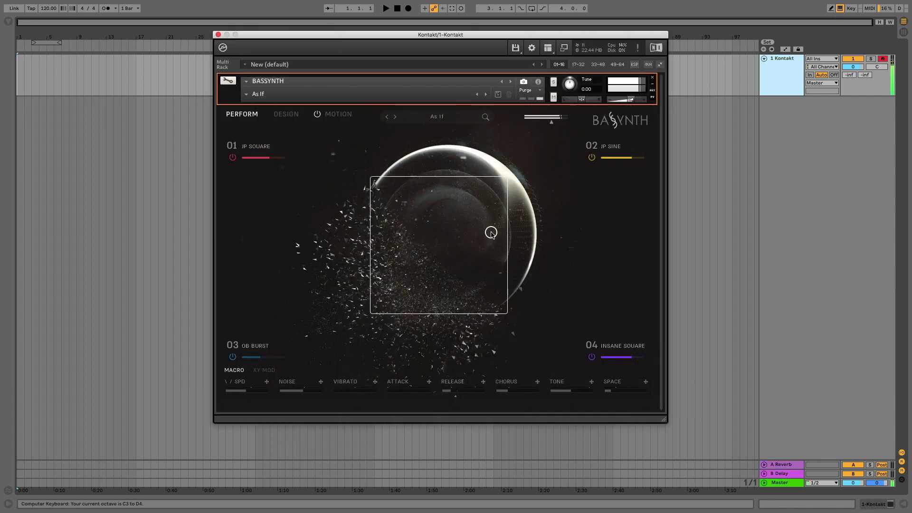
pyautogui.moveTo(490, 233); pyautogui.dragTo(396, 276)
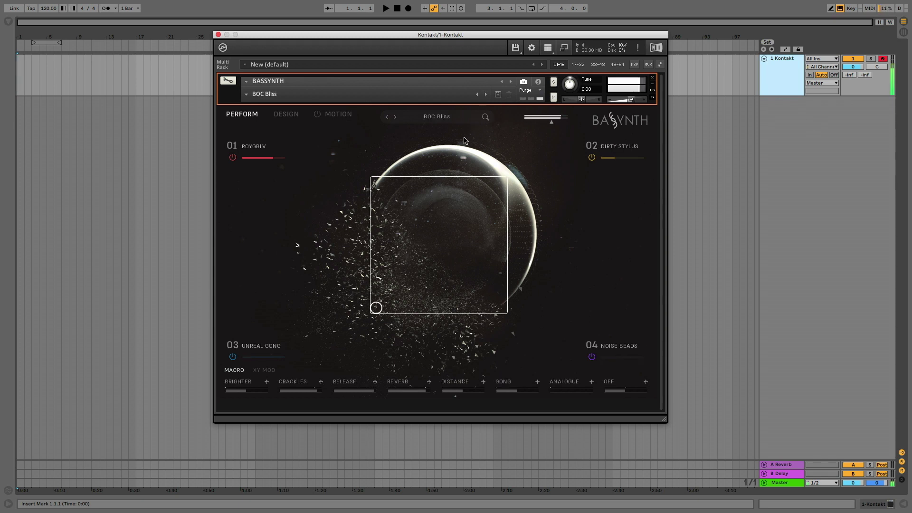
# Sweep the XY pad toward the top-right and raise the Crackles macro's Vol 2 amount
pyautogui.moveTo(400, 302)
pyautogui.mouseDown()
pyautogui.moveTo(495, 185)
pyautogui.moveTo(490, 228)
pyautogui.moveTo(407, 277)
pyautogui.moveTo(408, 289)
pyautogui.mouseUp()
pyautogui.press('z')
pyautogui.click(286, 116)
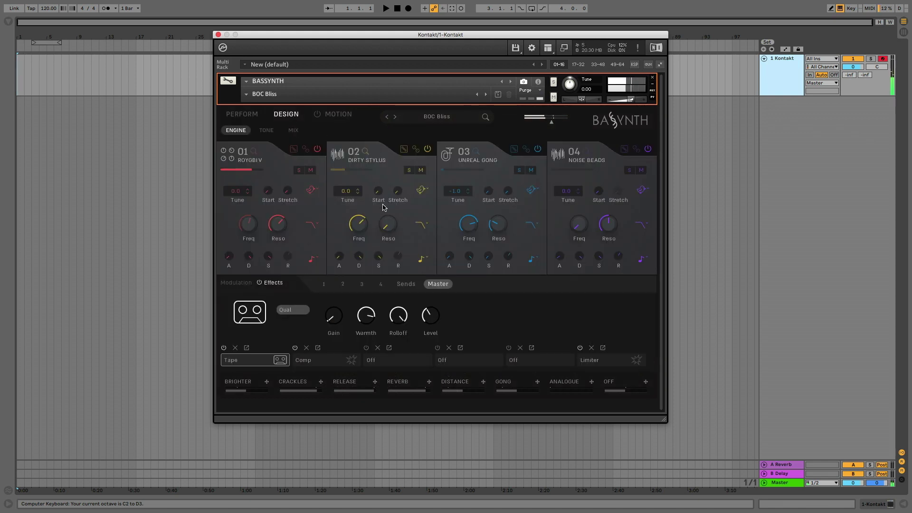
pyautogui.click(347, 171)
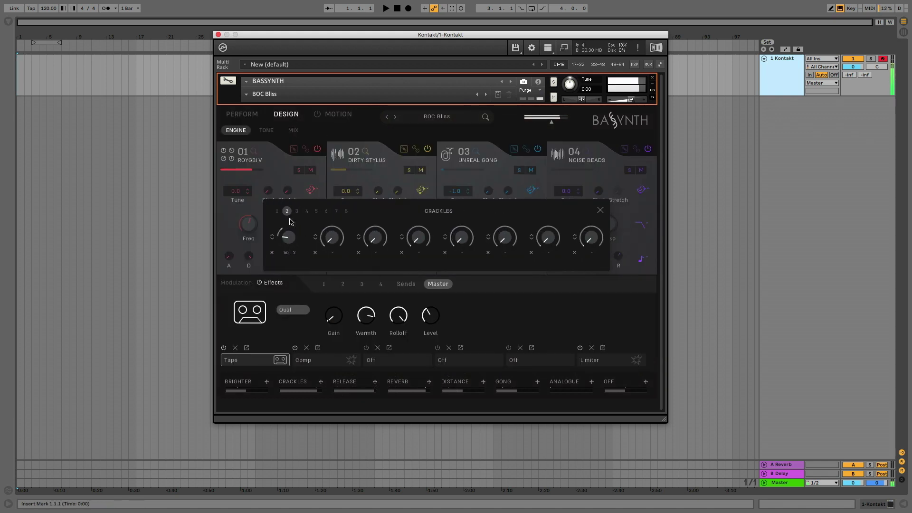
pyautogui.moveTo(292, 222); pyautogui.dragTo(298, 189)
pyautogui.click(602, 211)
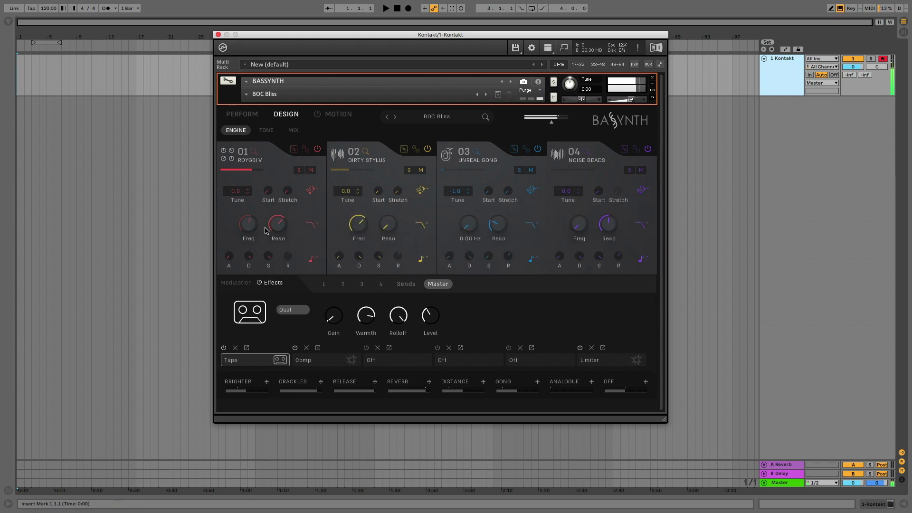
# Raise the Brighter macro's Freq 1 amount
pyautogui.click(250, 233)
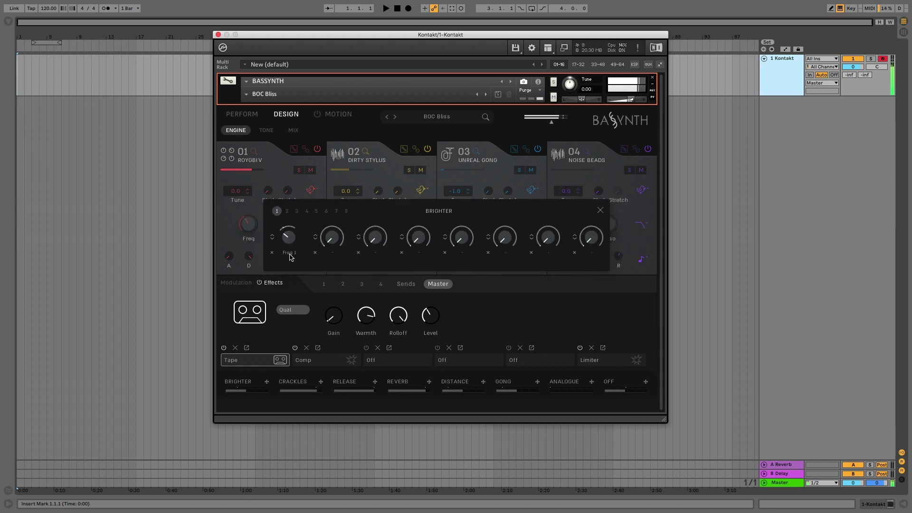
pyautogui.moveTo(290, 266); pyautogui.dragTo(295, 230)
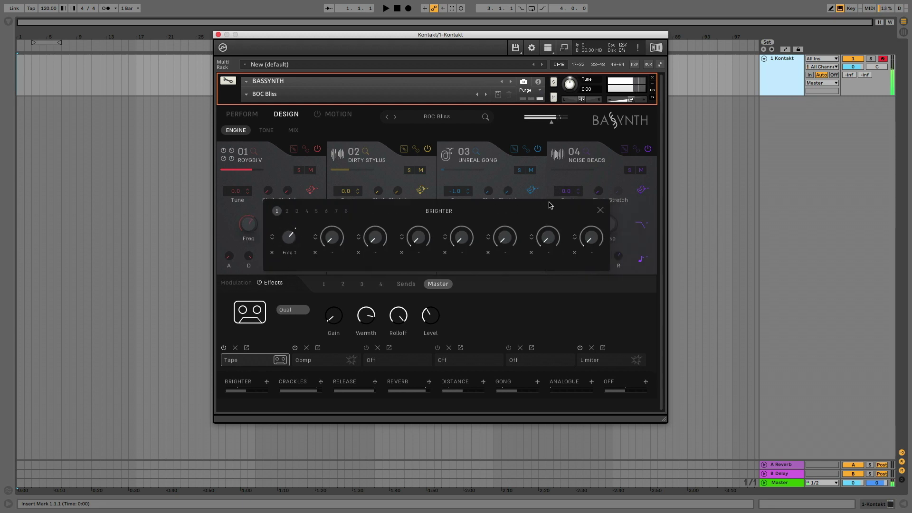
pyautogui.click(601, 211)
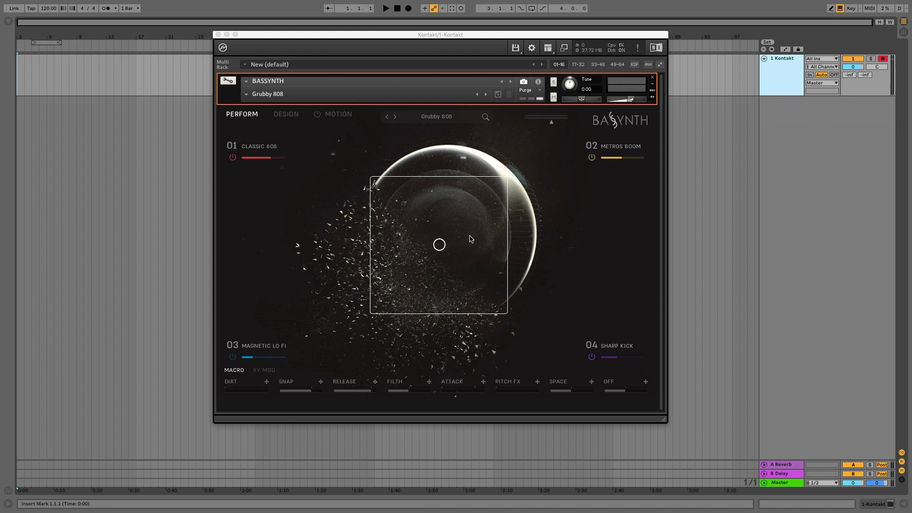
pyautogui.press('a')
pyautogui.press('a')
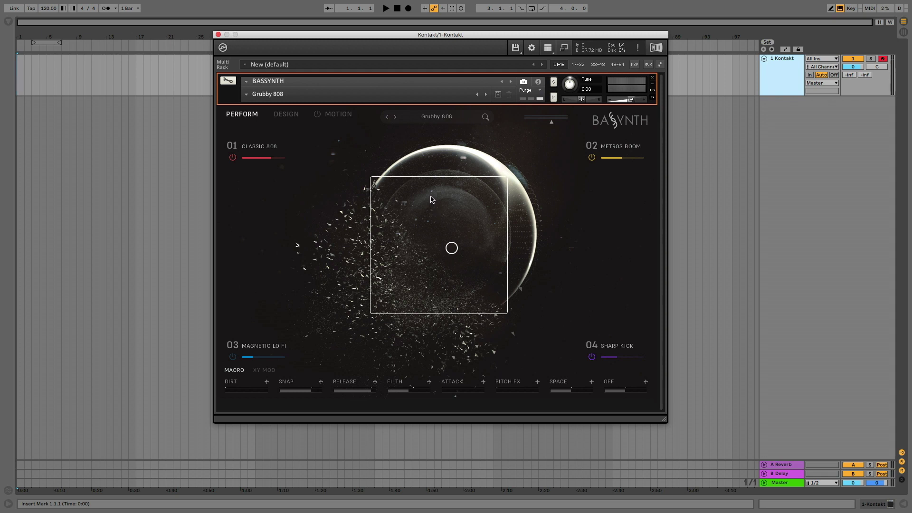
pyautogui.click(247, 95)
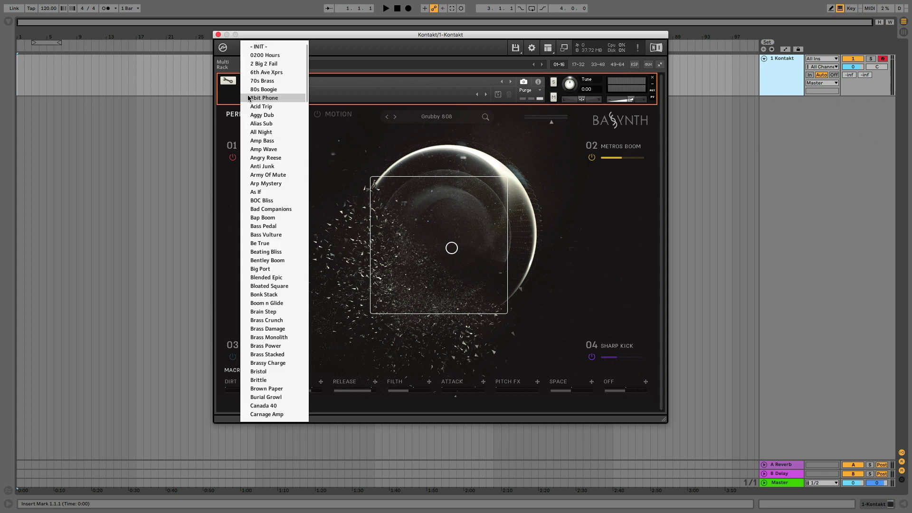
# Load the '- INIT -' preset and drop the computer keyboard an octave
pyautogui.click(272, 46)
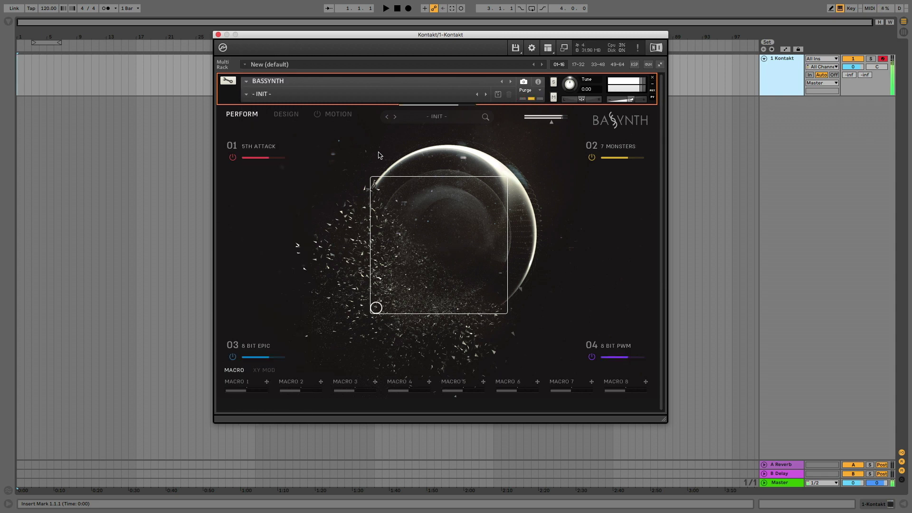
pyautogui.press('z')
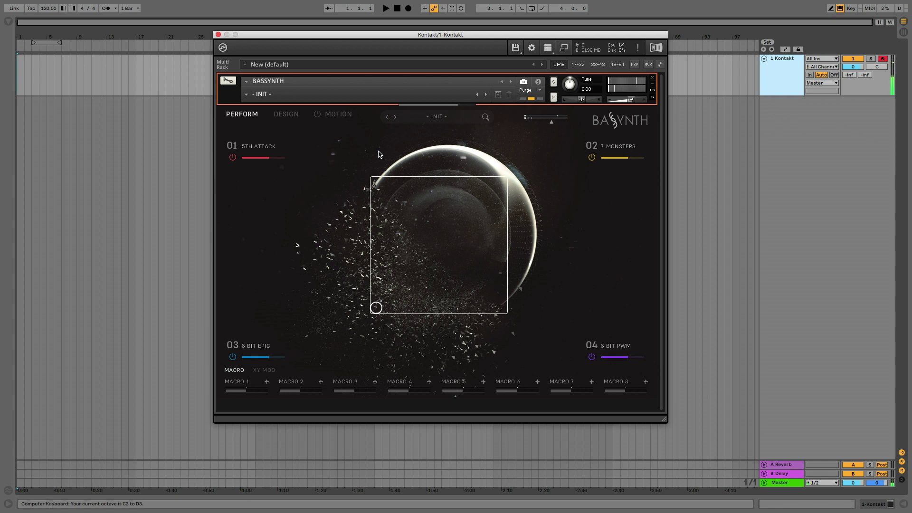
pyautogui.click(286, 114)
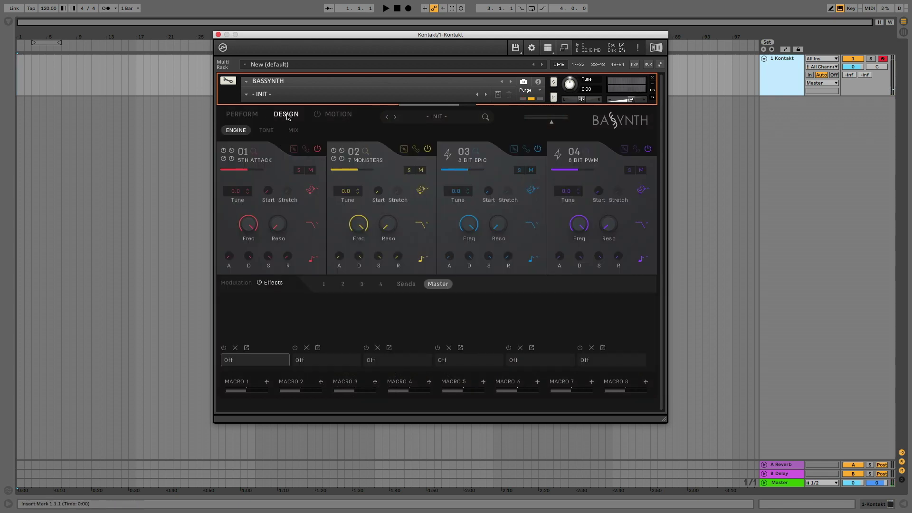
# Switch off layers 04, 03 and 02, then bring up layer 01's patch browser
pyautogui.click(648, 150)
pyautogui.click(538, 149)
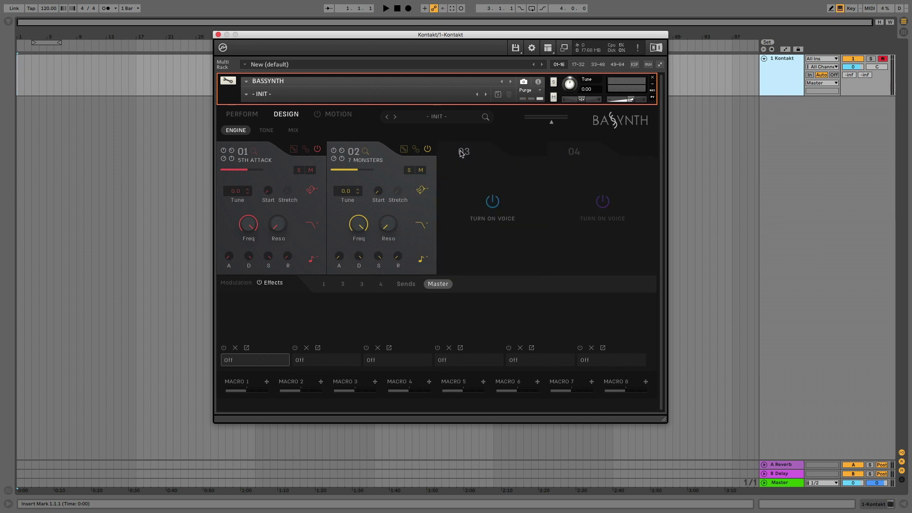
pyautogui.click(427, 149)
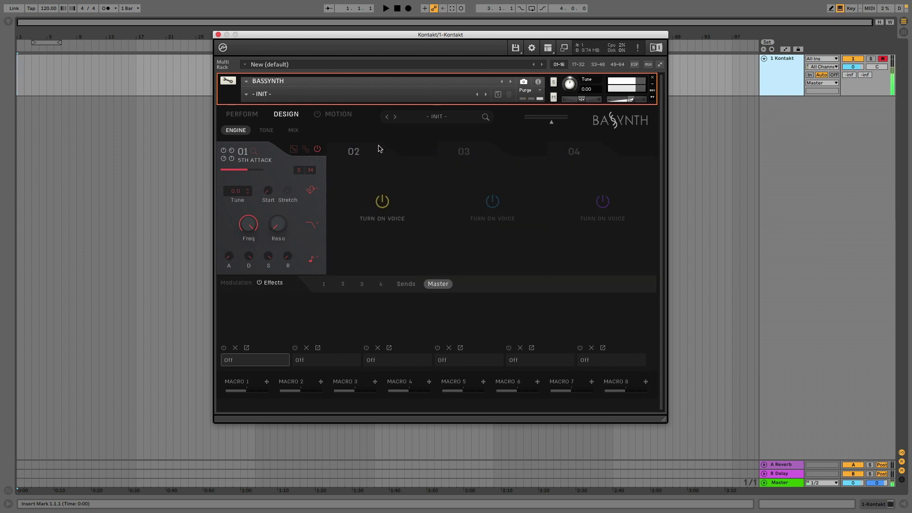
pyautogui.click(247, 164)
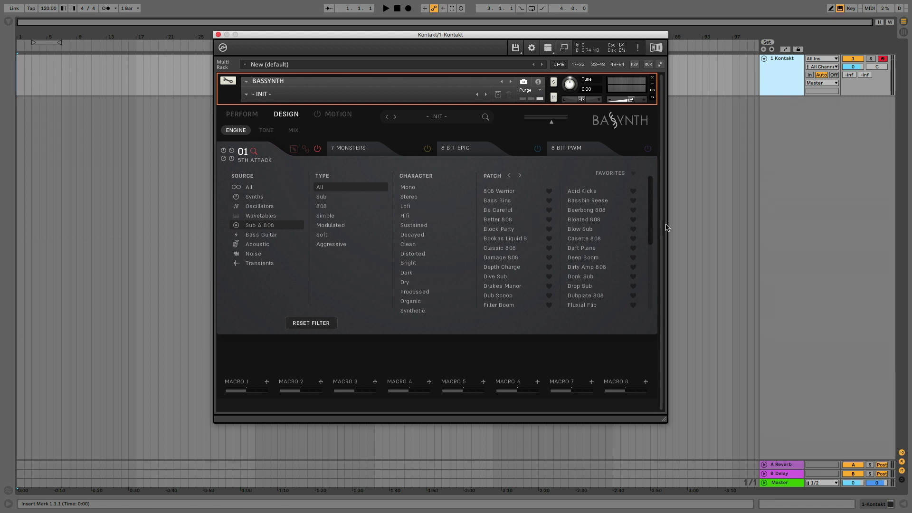
# Audition Growling 808 and Ladder 808 on layer 01, then settle on Classic 808
pyautogui.moveTo(650, 230); pyautogui.dragTo(652, 271)
pyautogui.scroll(5, 650, 305)
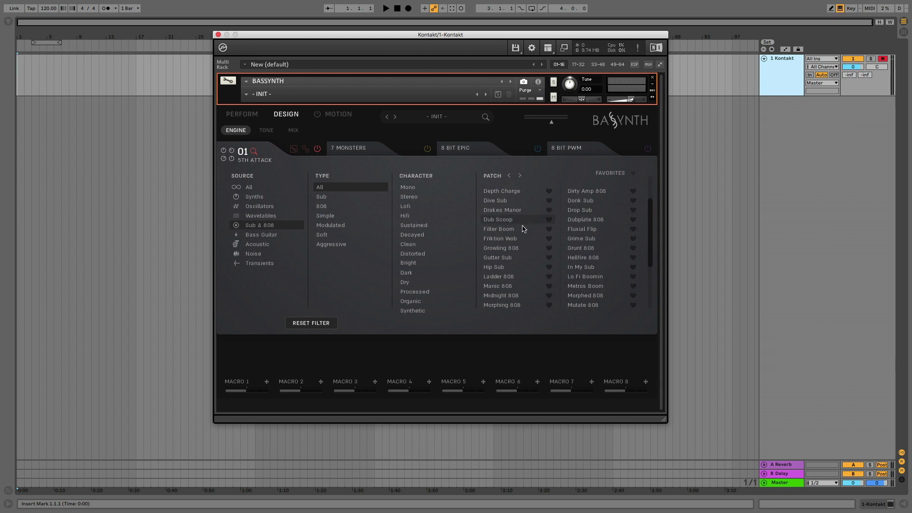
pyautogui.click(516, 249)
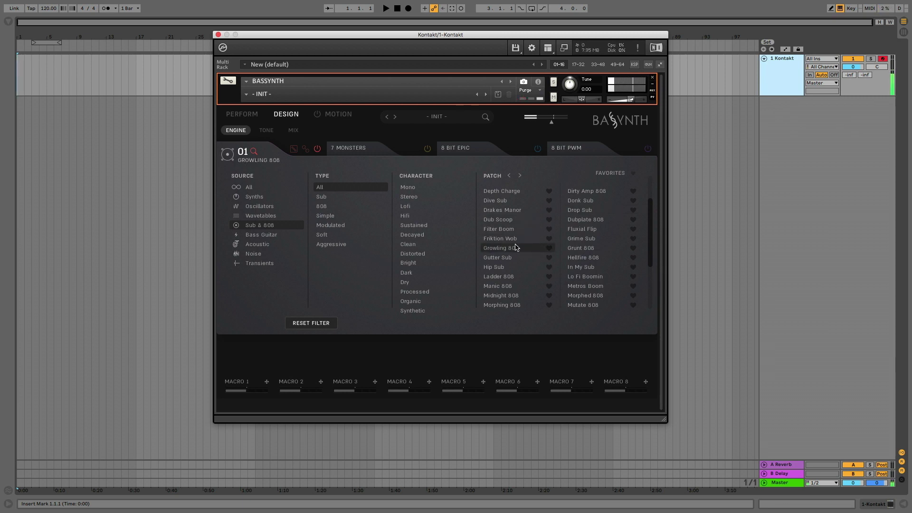
pyautogui.click(509, 278)
pyautogui.press('a')
pyautogui.press('a')
pyautogui.press('a')
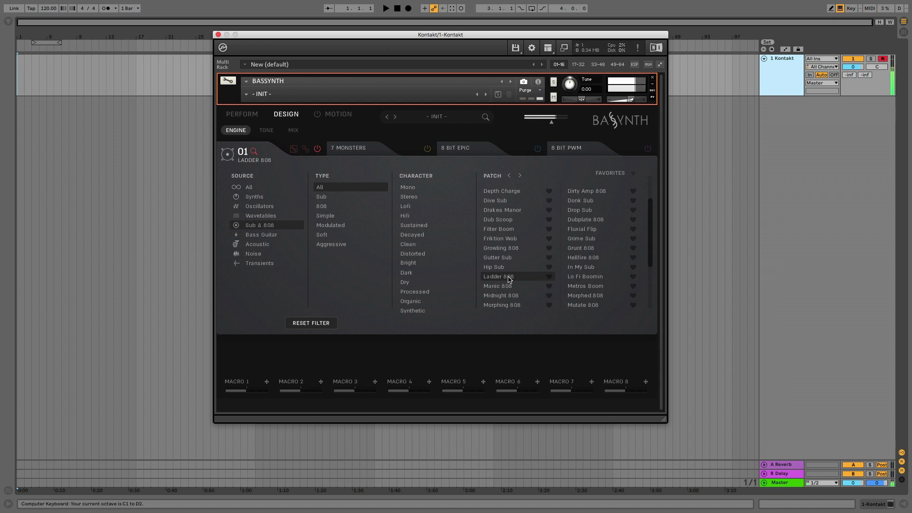
pyautogui.scroll(6, 650, 219)
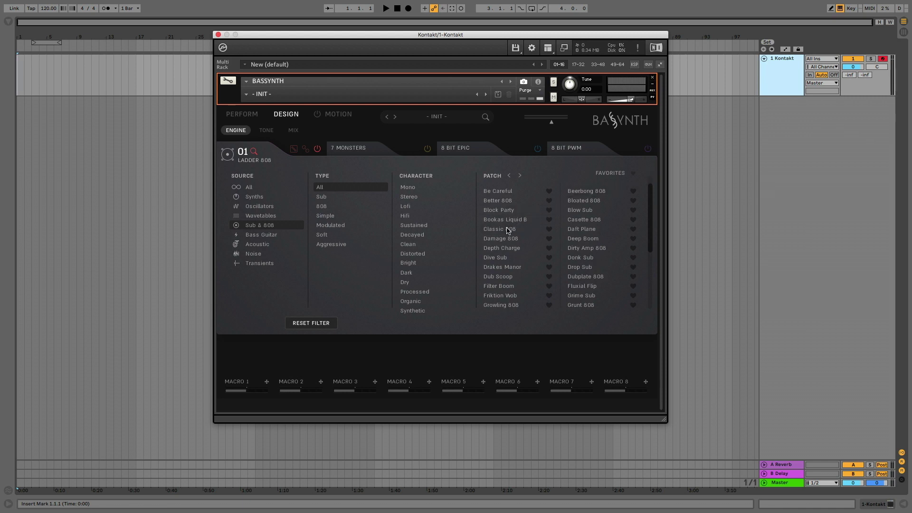
pyautogui.click(507, 230)
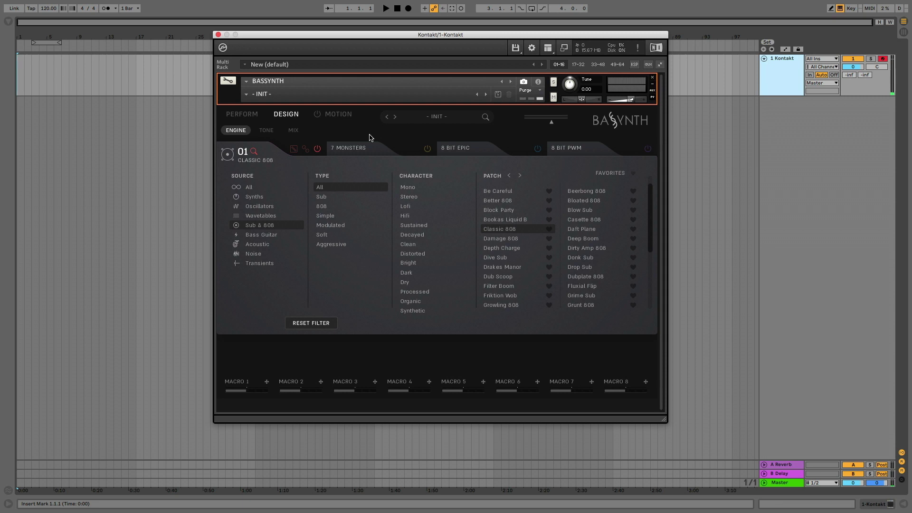
pyautogui.click(253, 151)
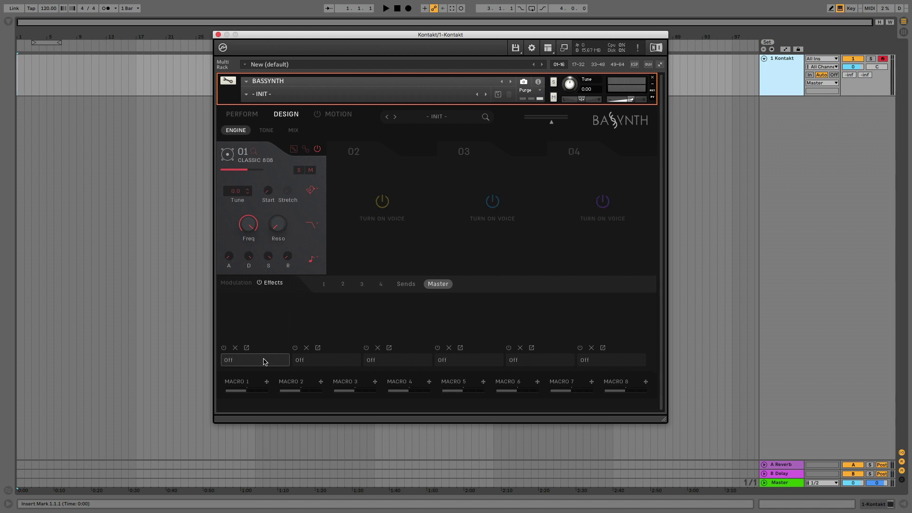
# Put Bit Crush in the first master effect slot and tweak its Bits setting
pyautogui.click(248, 361)
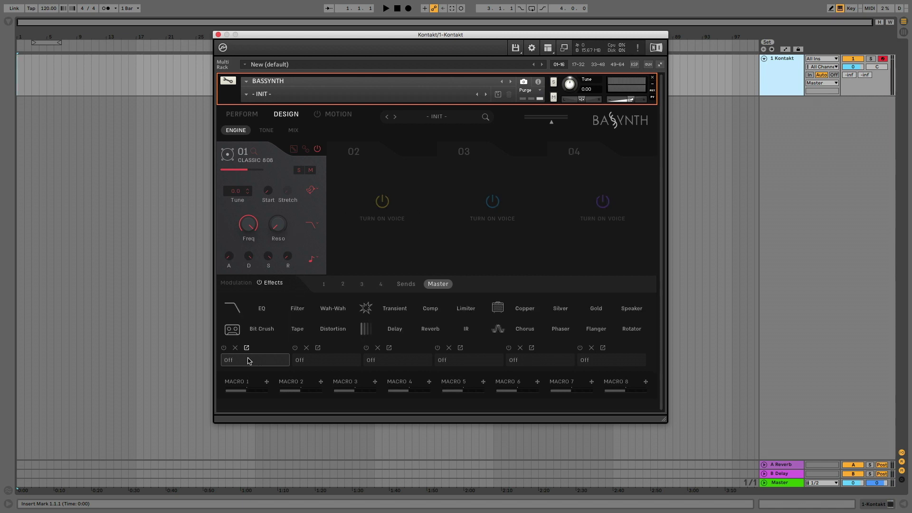
pyautogui.click(258, 328)
pyautogui.moveTo(335, 318); pyautogui.dragTo(335, 324)
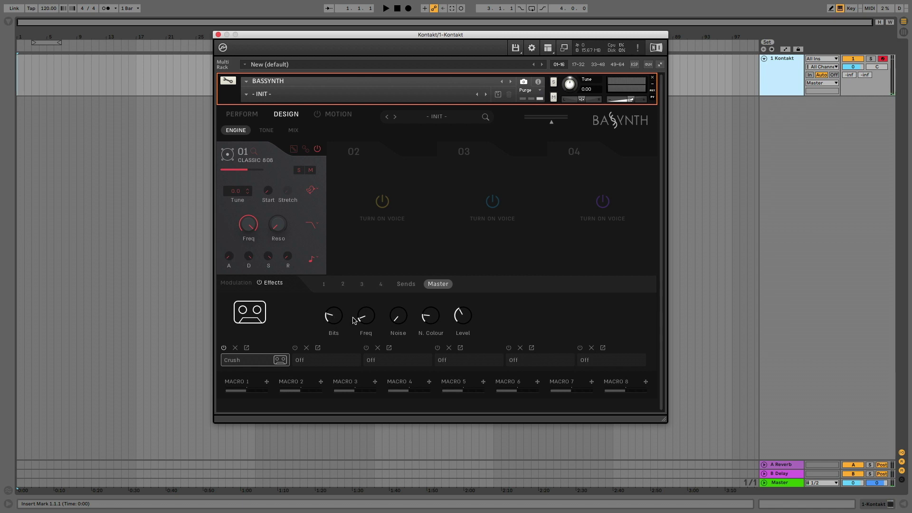
pyautogui.moveTo(370, 320); pyautogui.dragTo(364, 273)
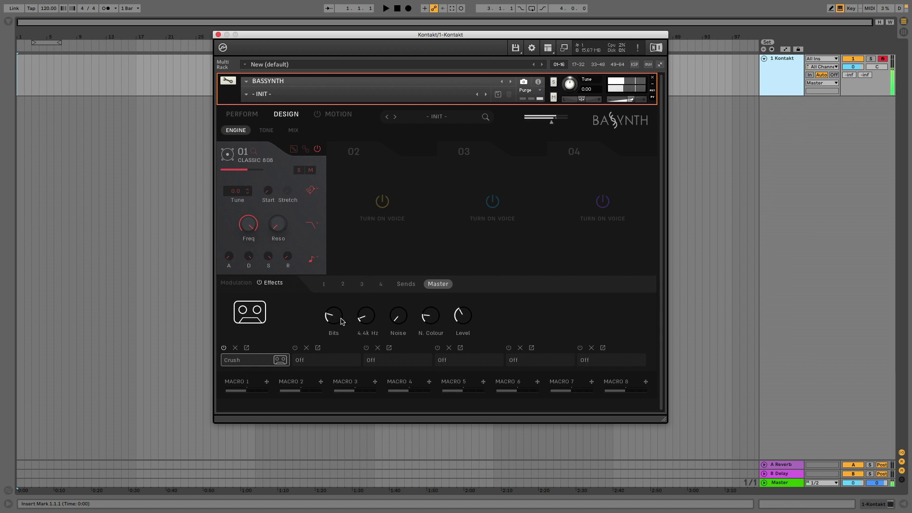
pyautogui.moveTo(334, 315); pyautogui.dragTo(366, 326)
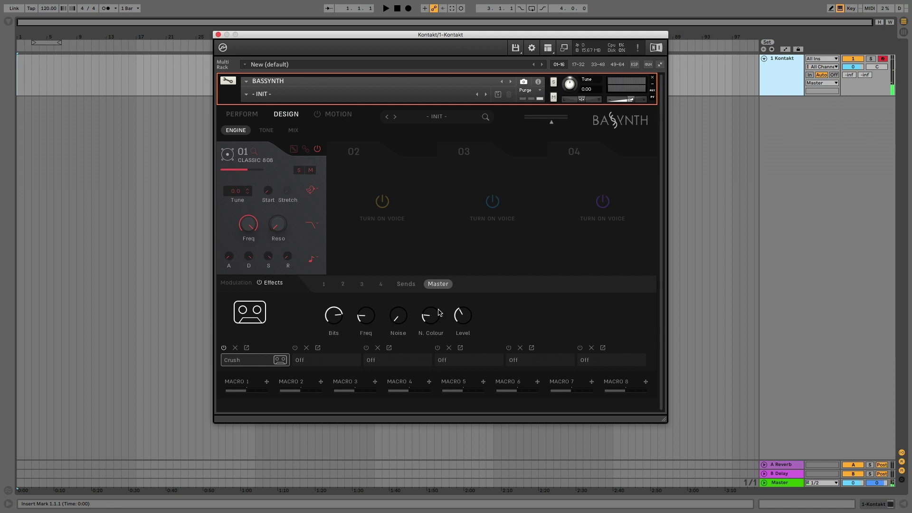